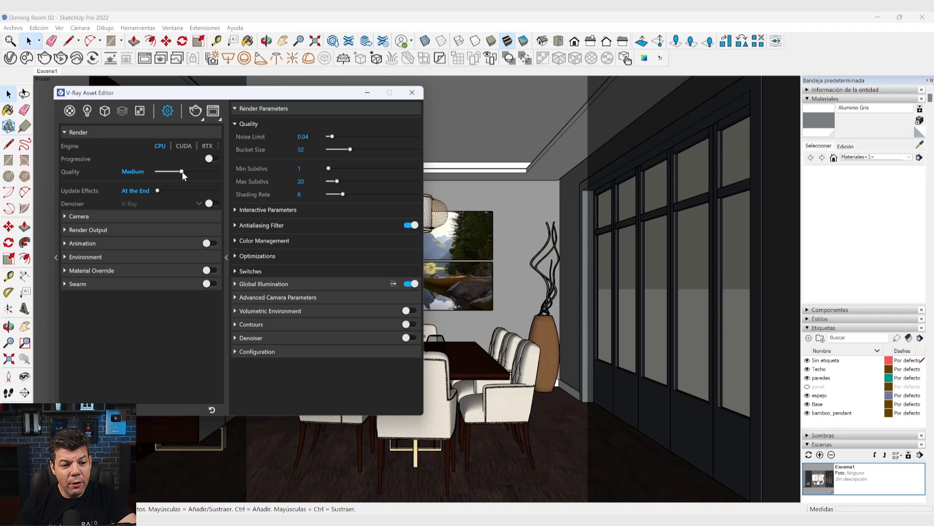
# Try the render quality at High+ and Medium+, return it to Medium, and inspect the Noise Limit and Max Subdivs values
pyautogui.moveTo(181, 172); pyautogui.dragTo(215, 177)
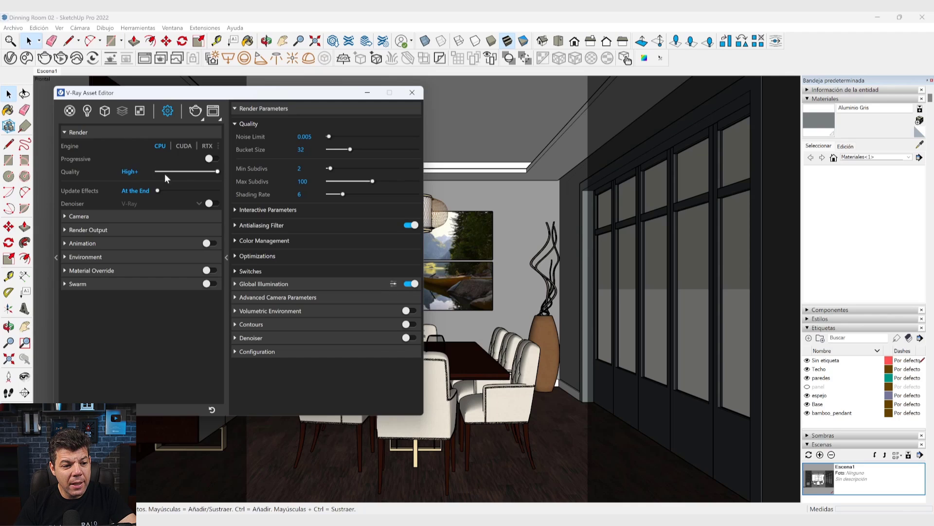
pyautogui.moveTo(214, 176); pyautogui.dragTo(190, 174)
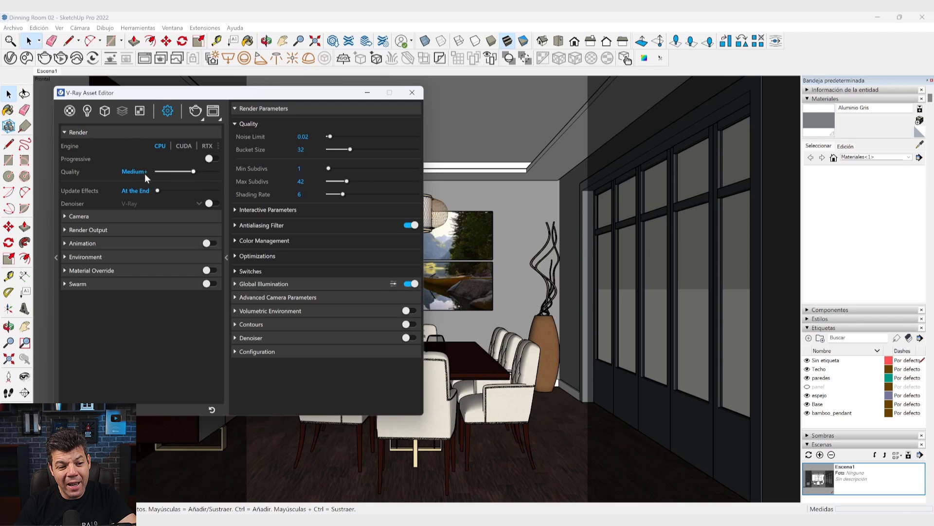
pyautogui.moveTo(191, 170); pyautogui.dragTo(182, 171)
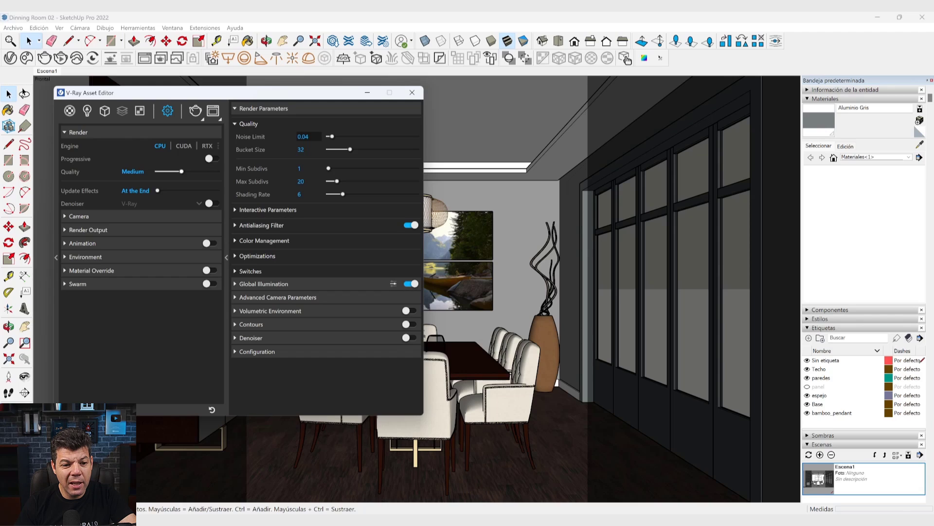
pyautogui.doubleClick(304, 137)
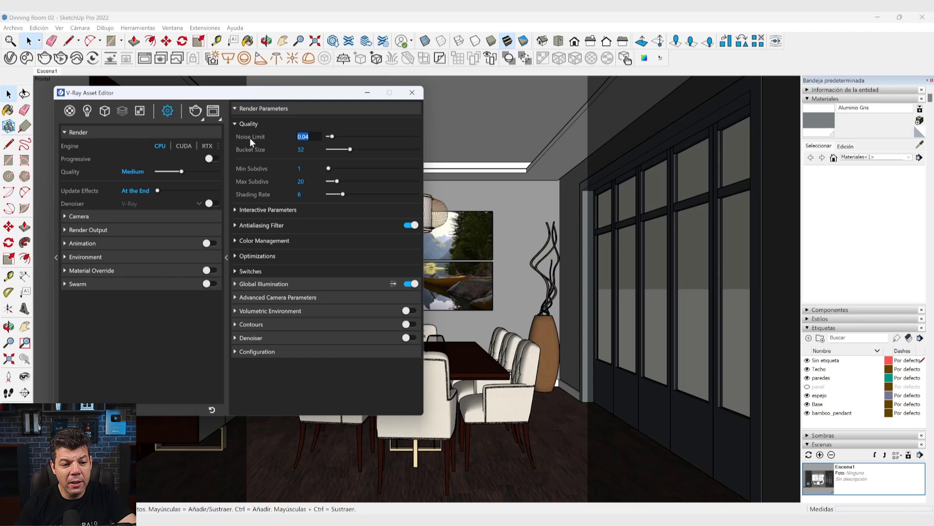
pyautogui.click(304, 181)
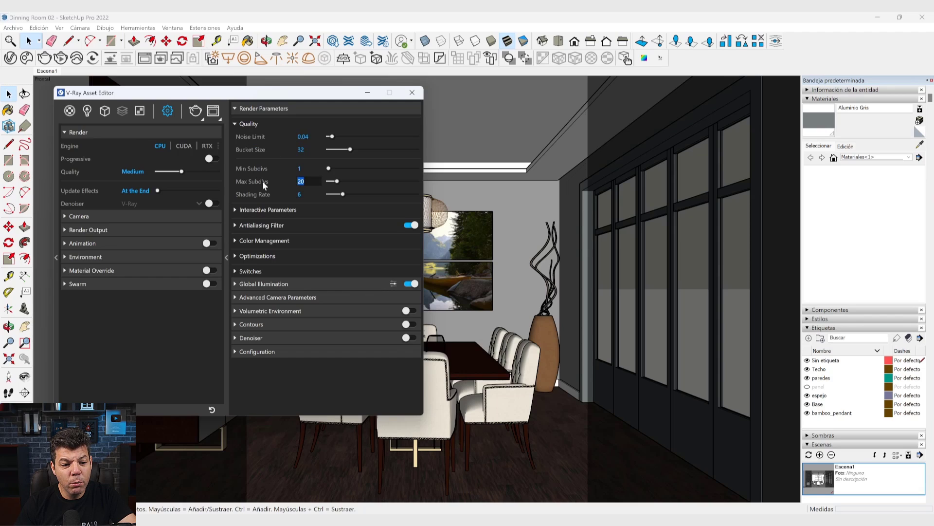
# Raise the render quality to Medium+ and inspect its Max Subdivs and Noise Limit values
pyautogui.moveTo(182, 172)
pyautogui.mouseDown()
pyautogui.moveTo(217, 174)
pyautogui.moveTo(139, 182)
pyautogui.moveTo(193, 180)
pyautogui.mouseUp()
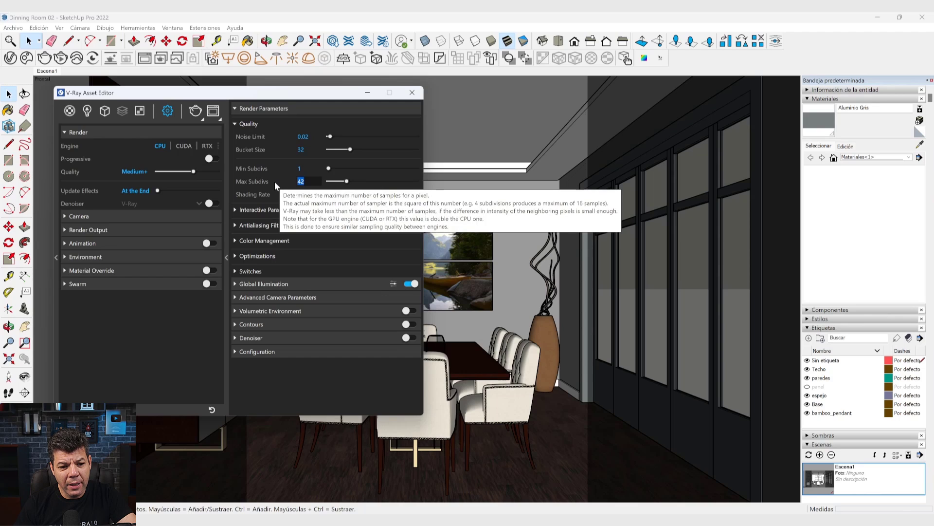
pyautogui.click(305, 182)
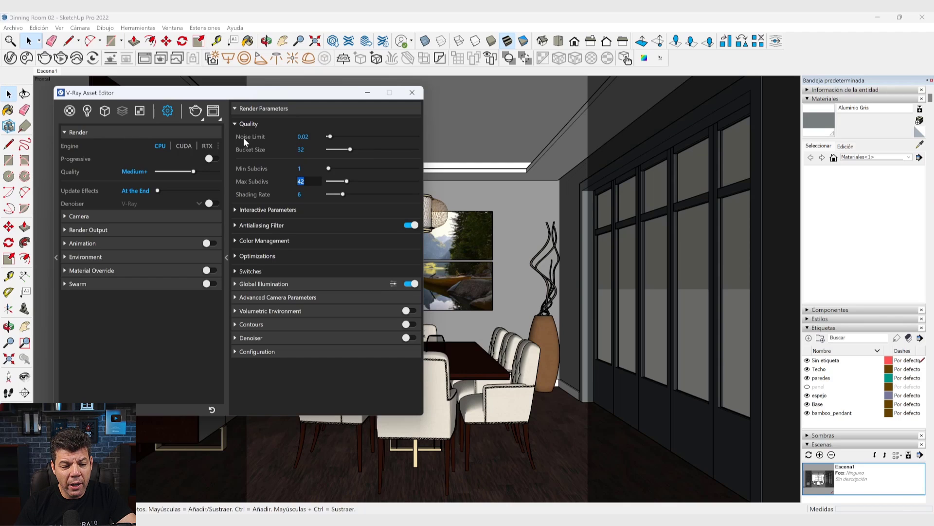
pyautogui.moveTo(309, 137); pyautogui.dragTo(297, 137)
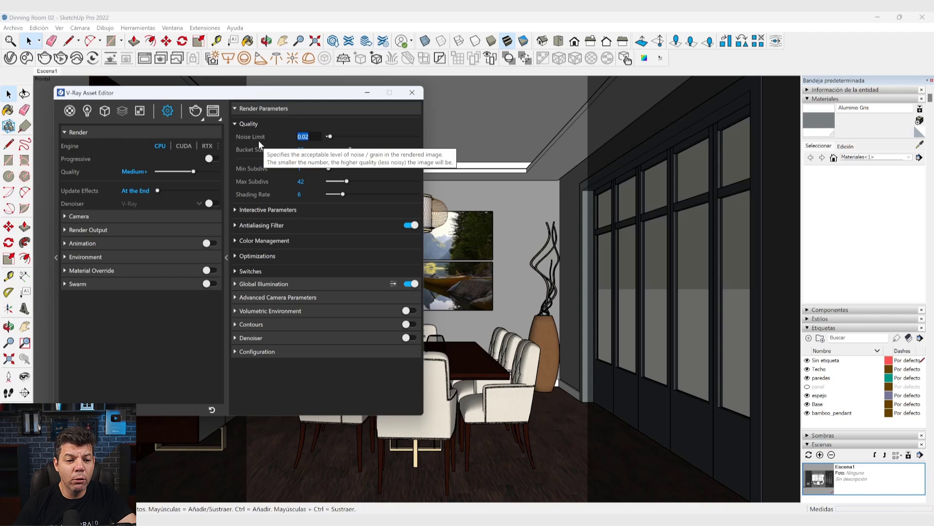
pyautogui.click(310, 137)
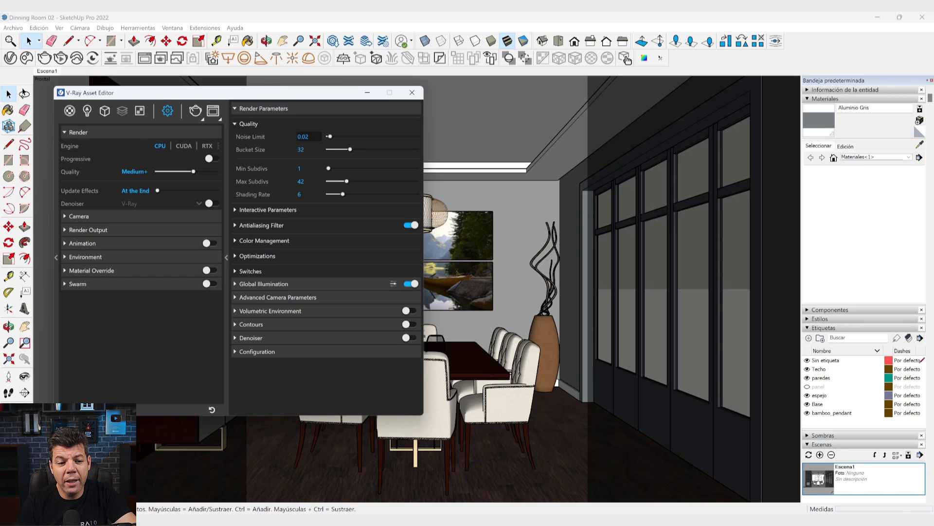
# Lower the render quality to Medium and check its Noise Limit value for comparison
pyautogui.moveTo(193, 172); pyautogui.dragTo(187, 176)
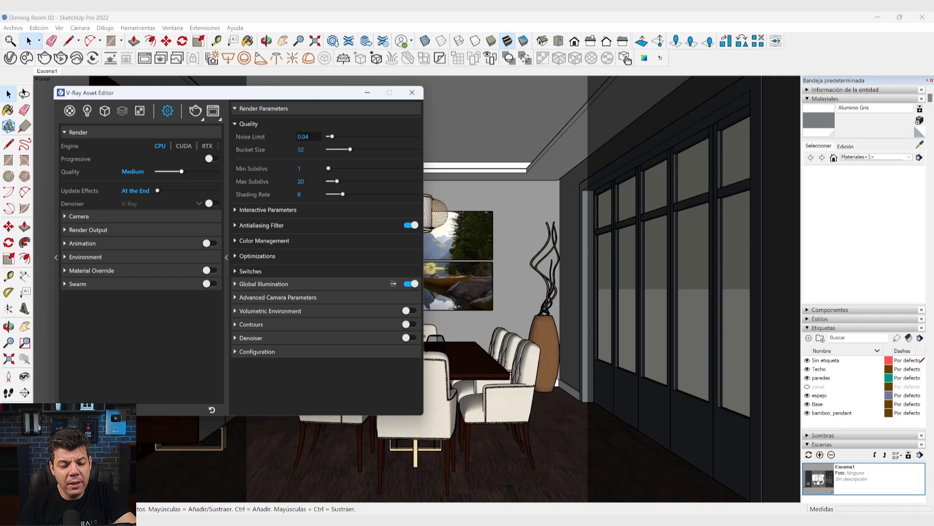
pyautogui.doubleClick(310, 136)
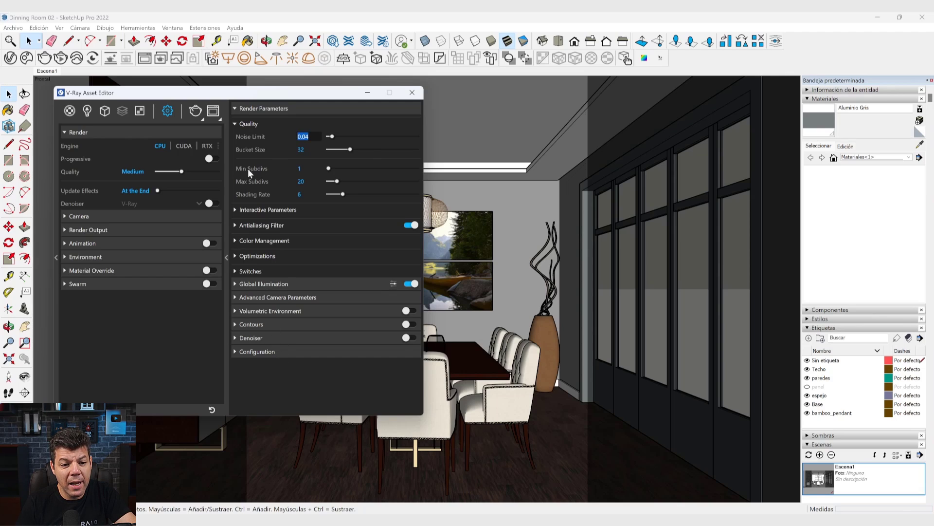
pyautogui.click(182, 172)
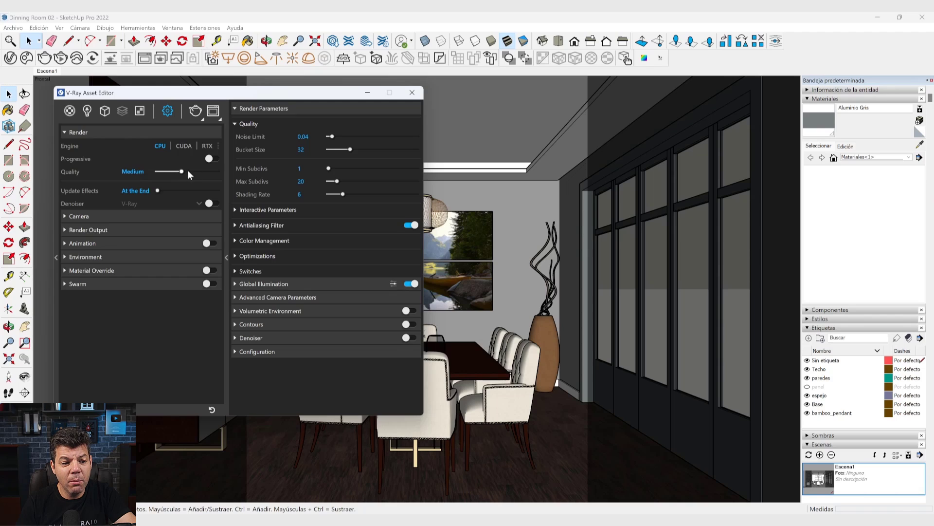
# Set the render quality to Medium+ and enable Adaptive Lights in the render optimizations
pyautogui.moveTo(184, 170); pyautogui.dragTo(191, 171)
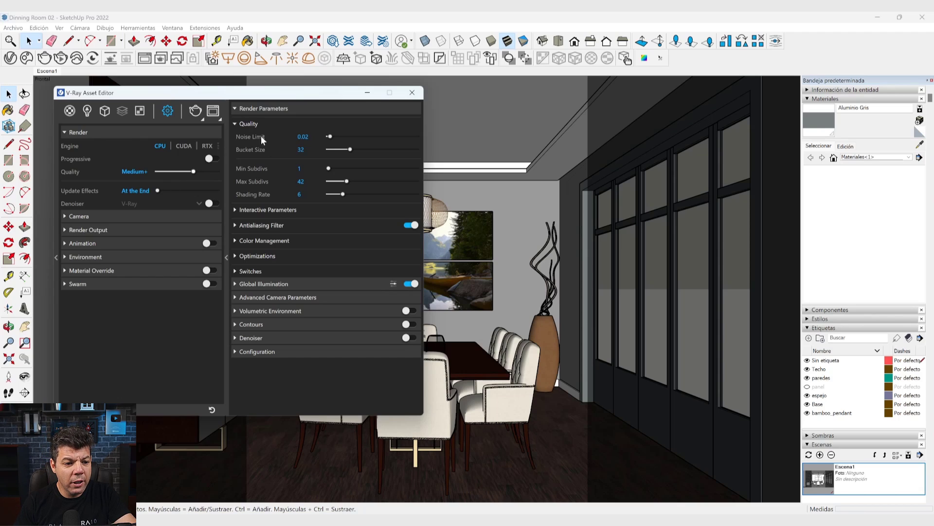
pyautogui.moveTo(291, 196)
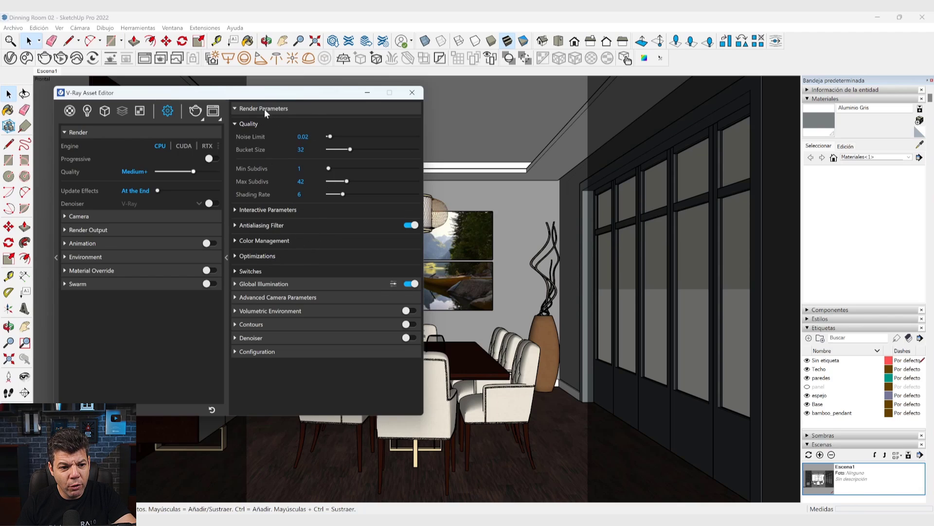
pyautogui.click(256, 258)
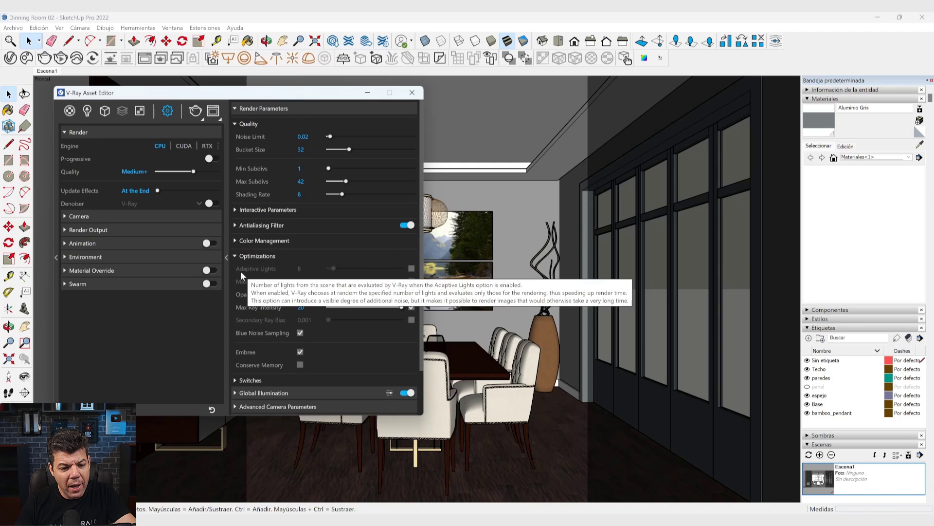
pyautogui.click(411, 268)
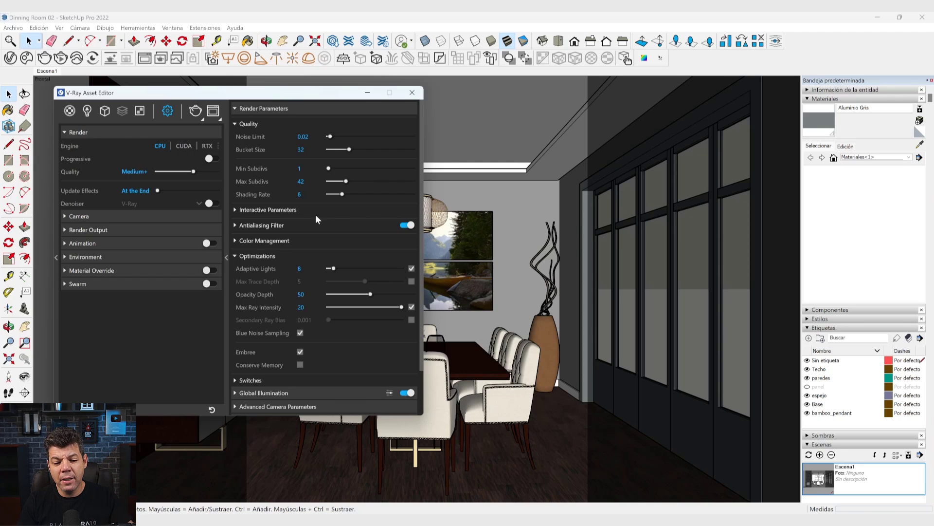
# Set the number of Adaptive Lights to 2
pyautogui.click(295, 269)
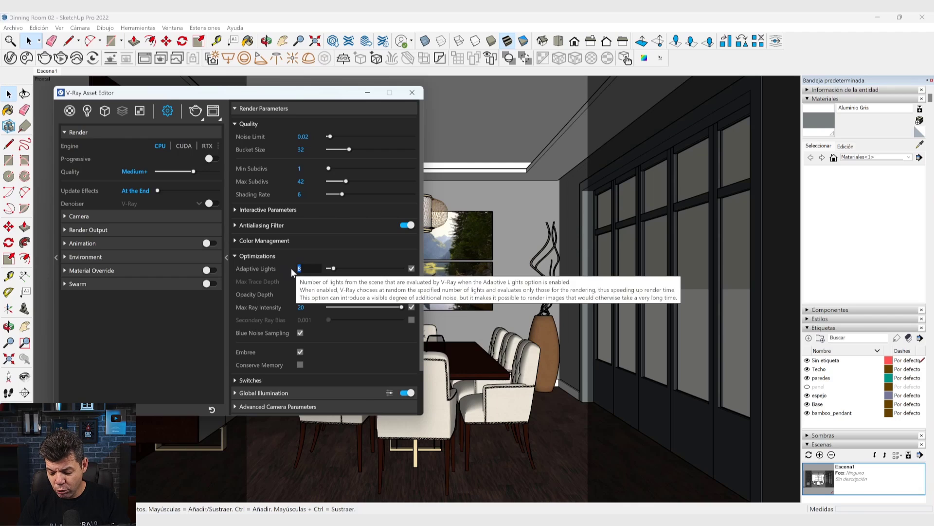
pyautogui.write('2')
pyautogui.press('Return')
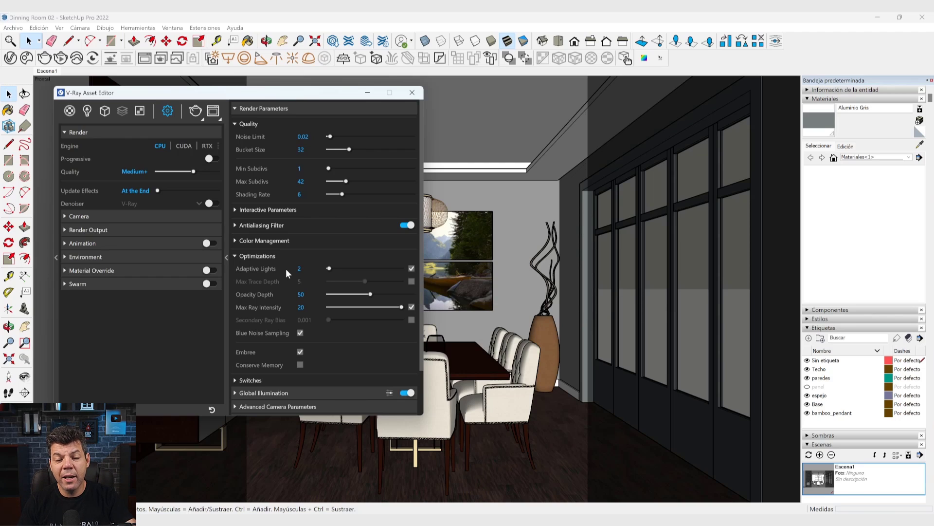
# Restore the number of Adaptive Lights to 8
pyautogui.moveTo(305, 268); pyautogui.dragTo(287, 268)
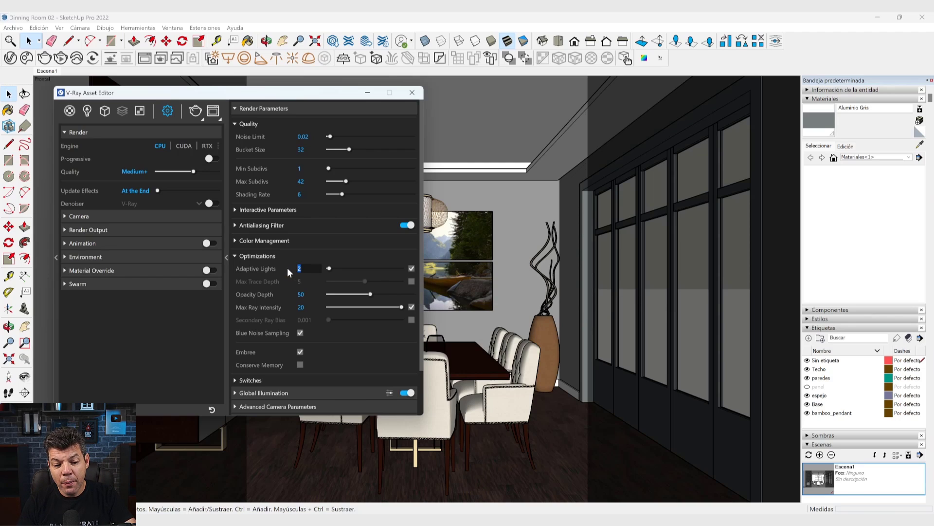
pyautogui.write('8')
pyautogui.press('Return')
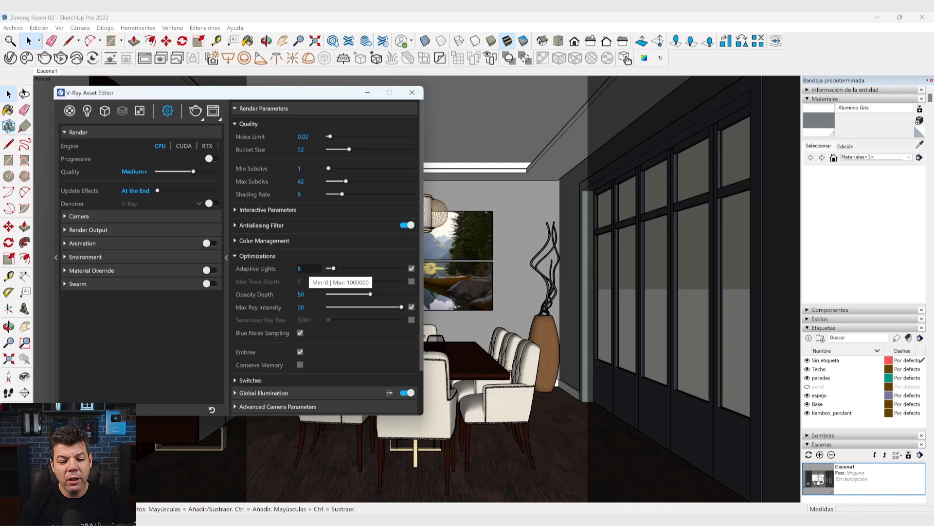
# Set the number of Adaptive Lights to 4 in the render optimizations
pyautogui.click(294, 269)
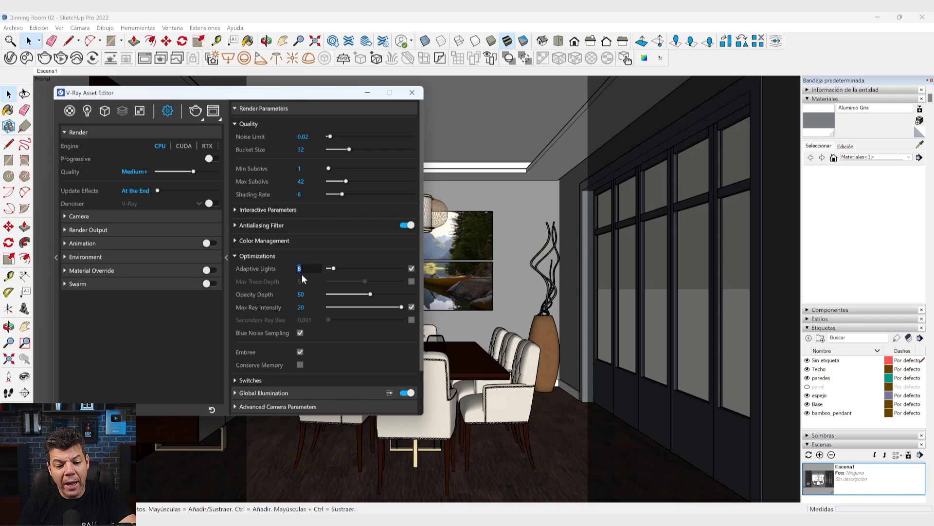
pyautogui.click(302, 269)
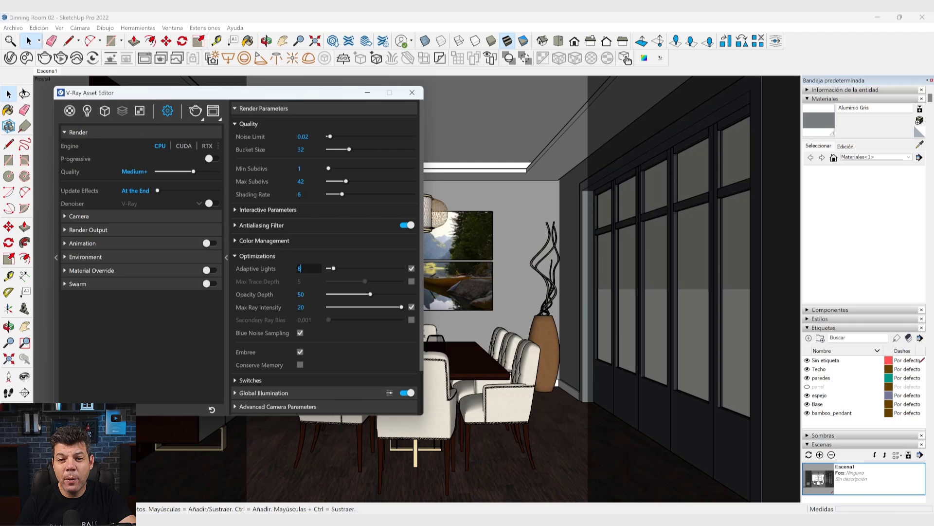
pyautogui.press('Return')
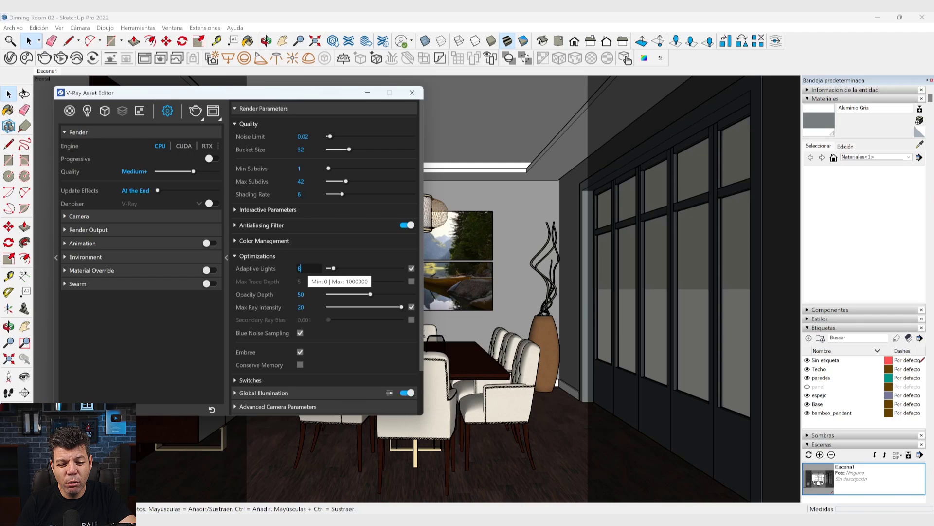
pyautogui.write('8')
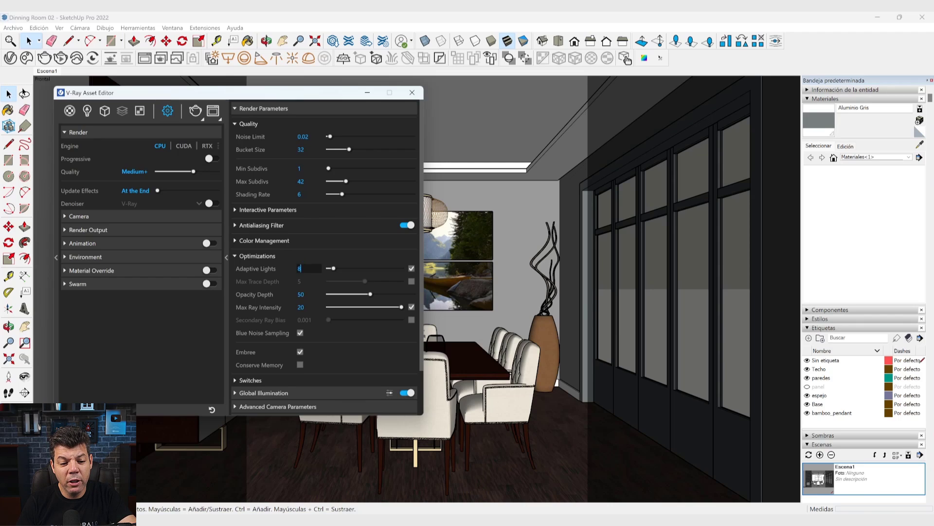
pyautogui.moveTo(285, 269)
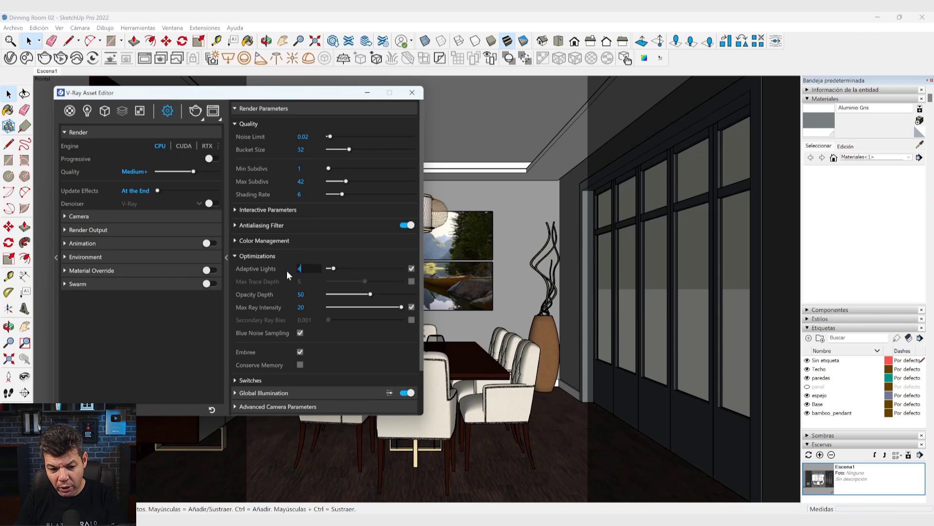
pyautogui.write('4')
pyautogui.press('Return')
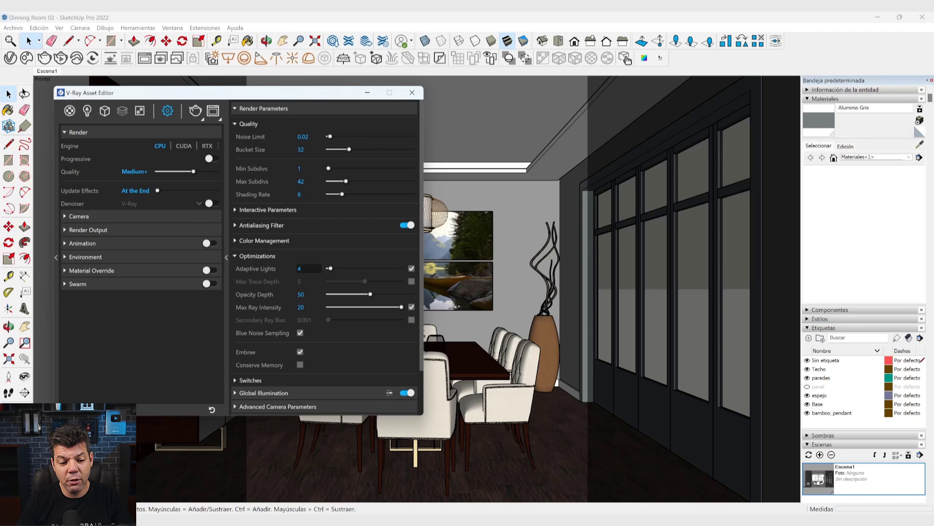
# Set the number of Adaptive Lights back to 8 in the render optimizations
pyautogui.moveTo(303, 268); pyautogui.dragTo(291, 264)
pyautogui.write('8')
pyautogui.press('Return')
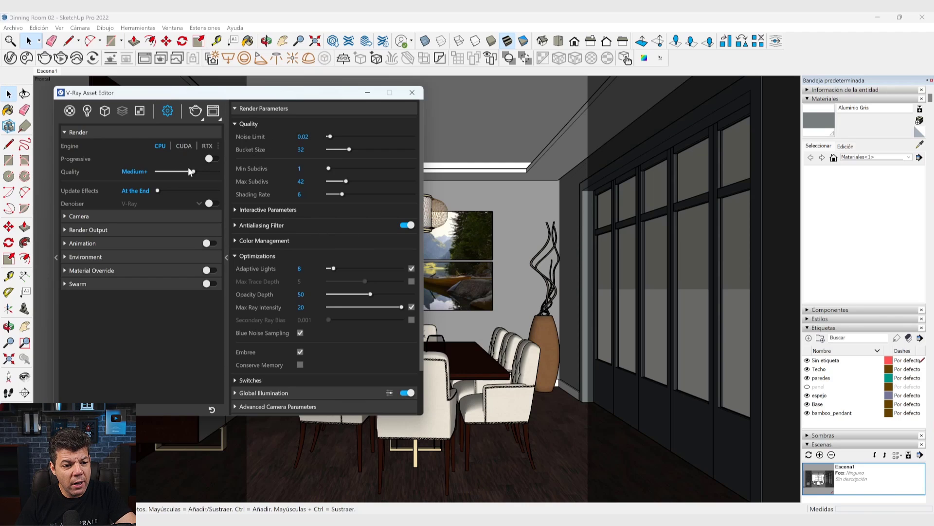
# Set the Noise Limit to 0.04 in the render quality parameters, keeping Max Subdivs at 42
pyautogui.moveTo(192, 171); pyautogui.dragTo(191, 174)
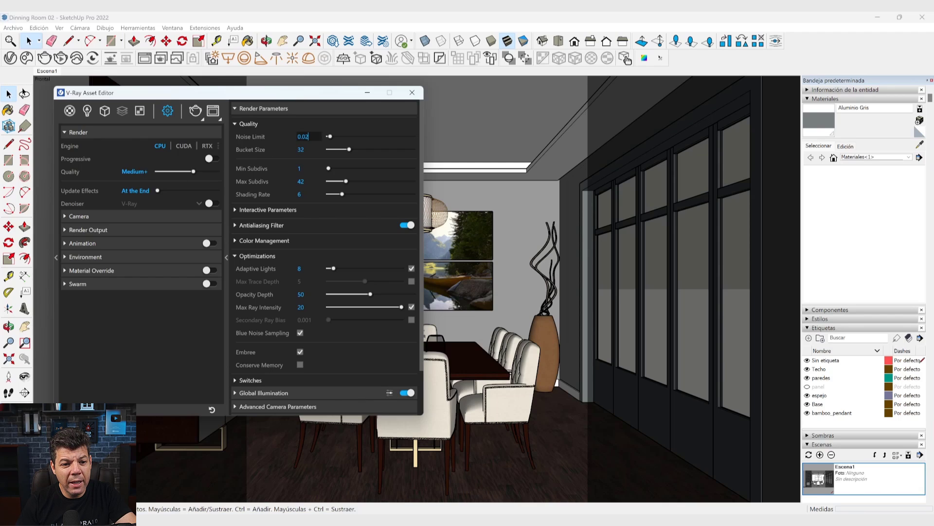
pyautogui.press('BackSpace')
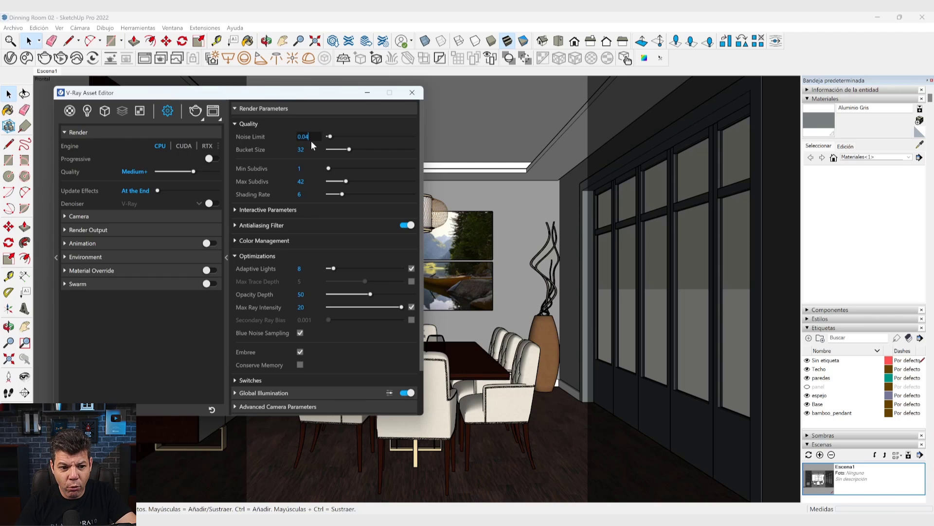
pyautogui.click(334, 121)
pyautogui.click(294, 124)
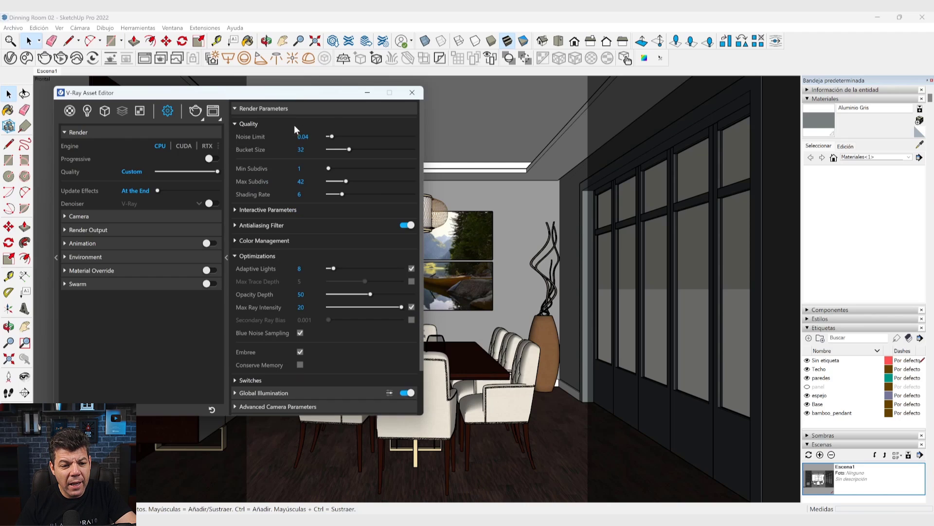
pyautogui.moveTo(310, 137); pyautogui.dragTo(296, 137)
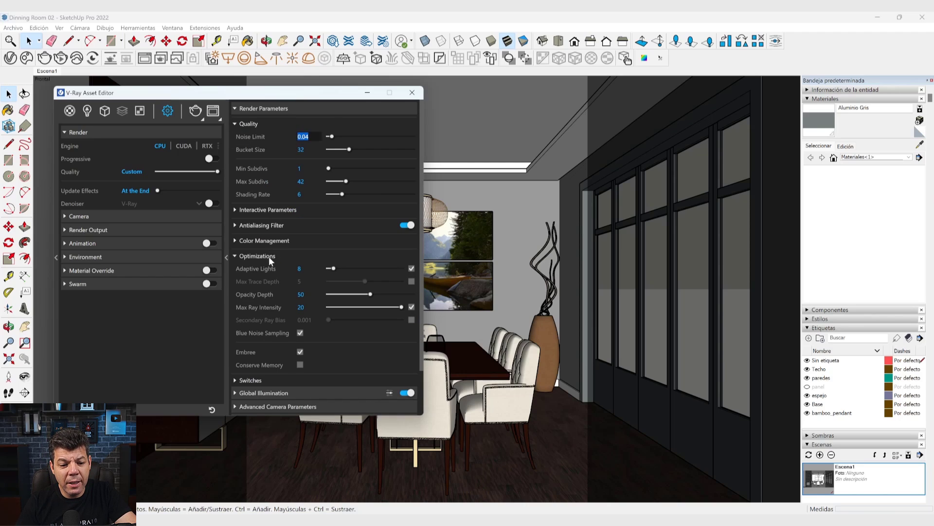
# Enable the denoiser with the V-Ray Denoiser engine and set its preset to Custom
pyautogui.scroll(-1, 282, 363)
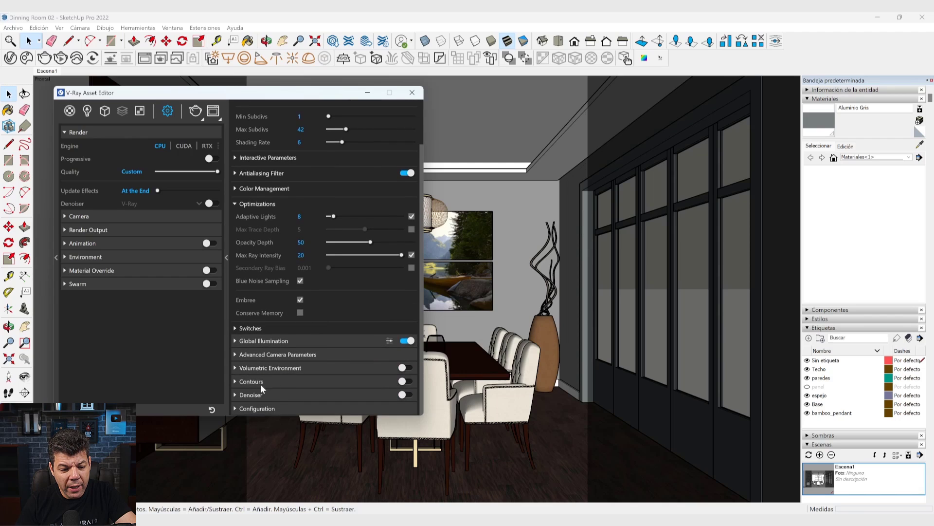
pyautogui.click(282, 392)
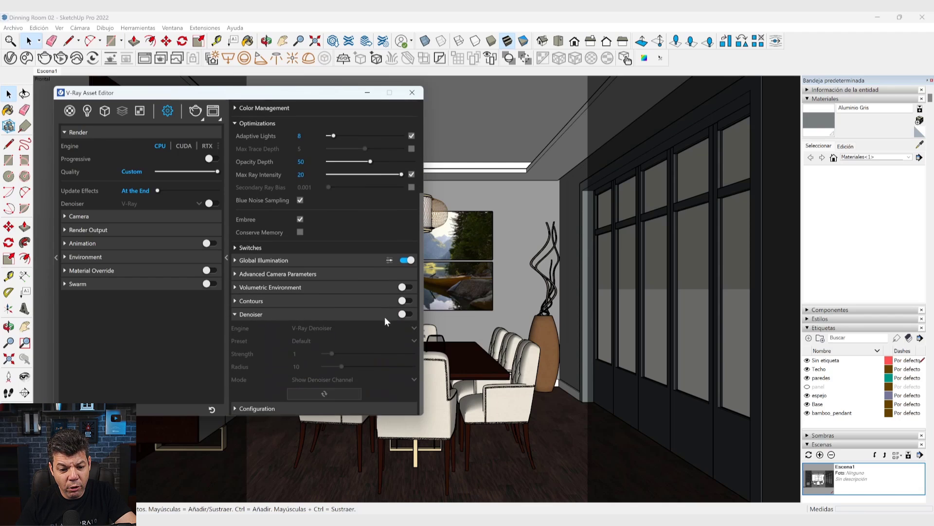
pyautogui.click(404, 315)
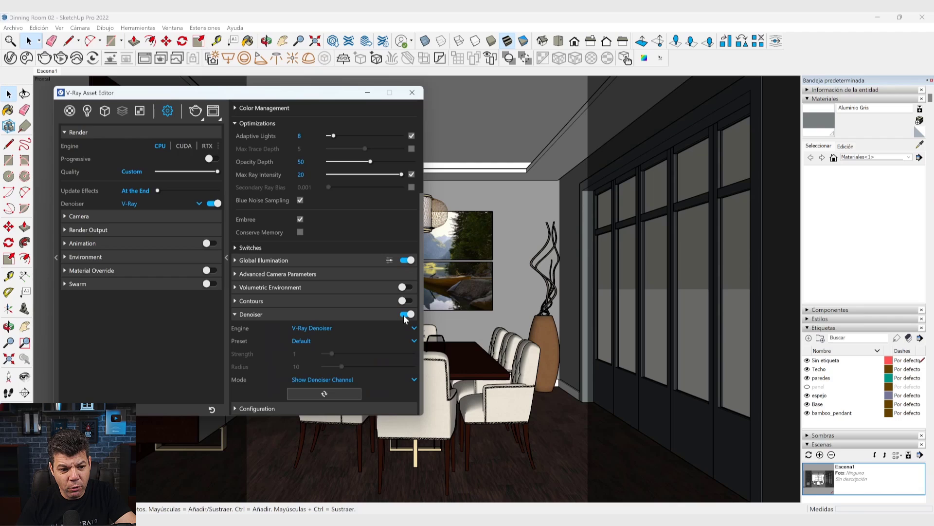
pyautogui.click(304, 340)
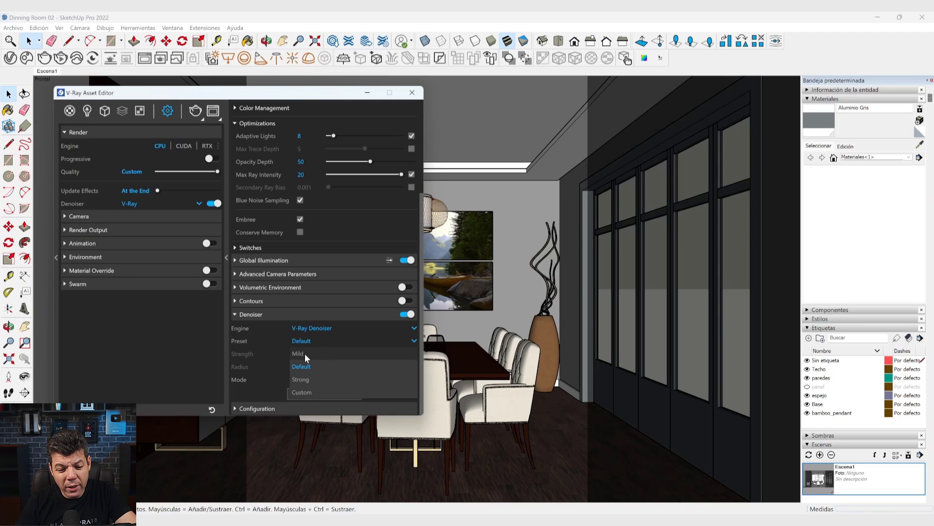
pyautogui.click(306, 391)
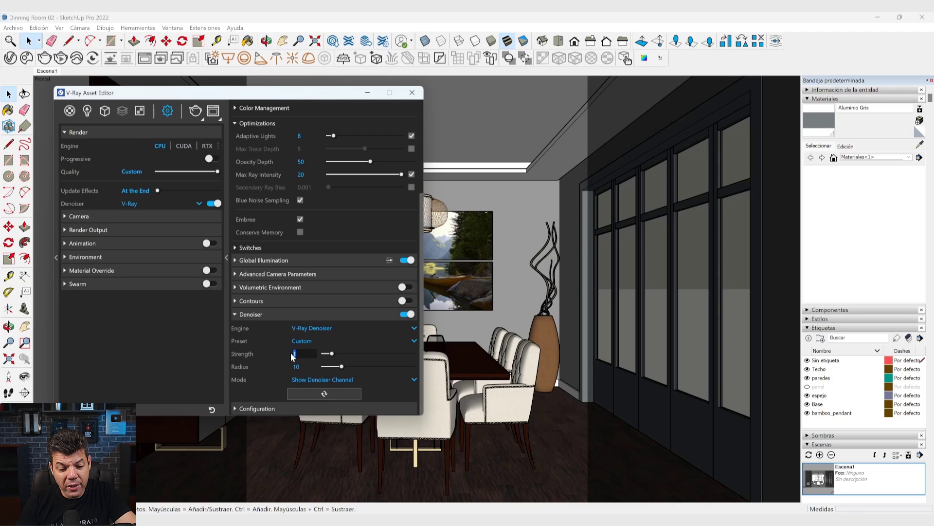
# Set the denoiser's Strength to 0.5
pyautogui.moveTo(267, 361)
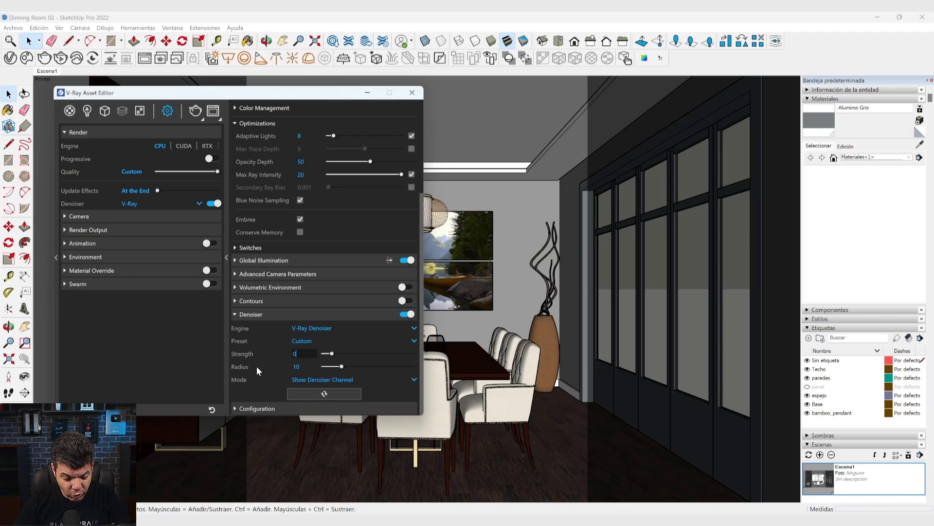
pyautogui.write('0')
pyautogui.press('BackSpace')
pyautogui.write('1')
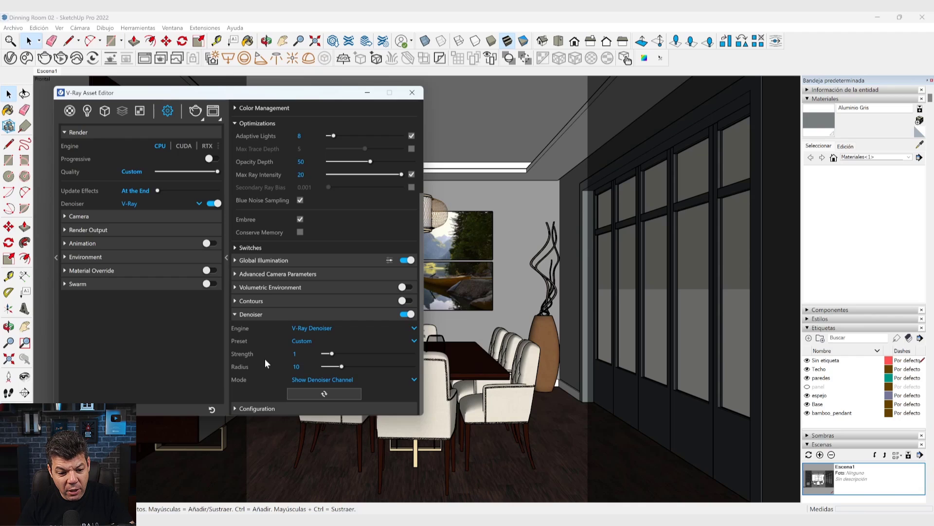
pyautogui.moveTo(298, 354); pyautogui.dragTo(278, 352)
pyautogui.write('0.5')
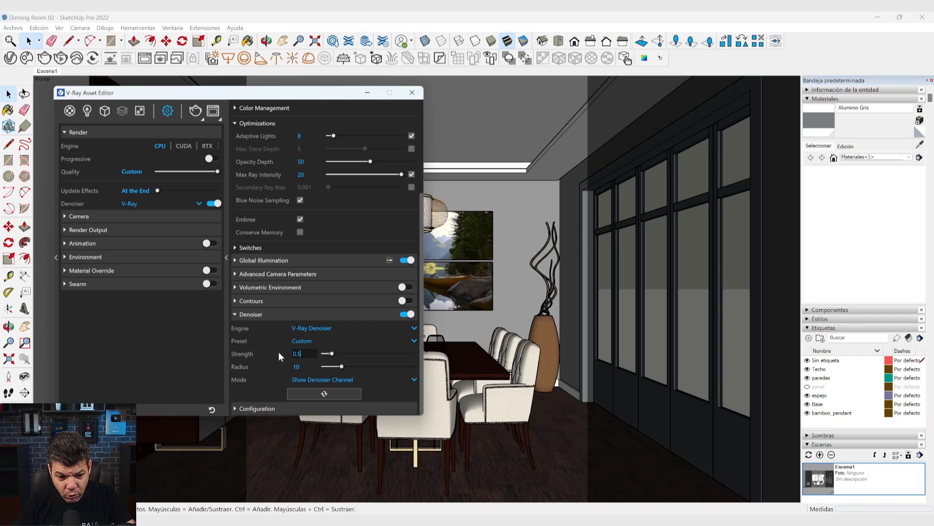
pyautogui.press('Return')
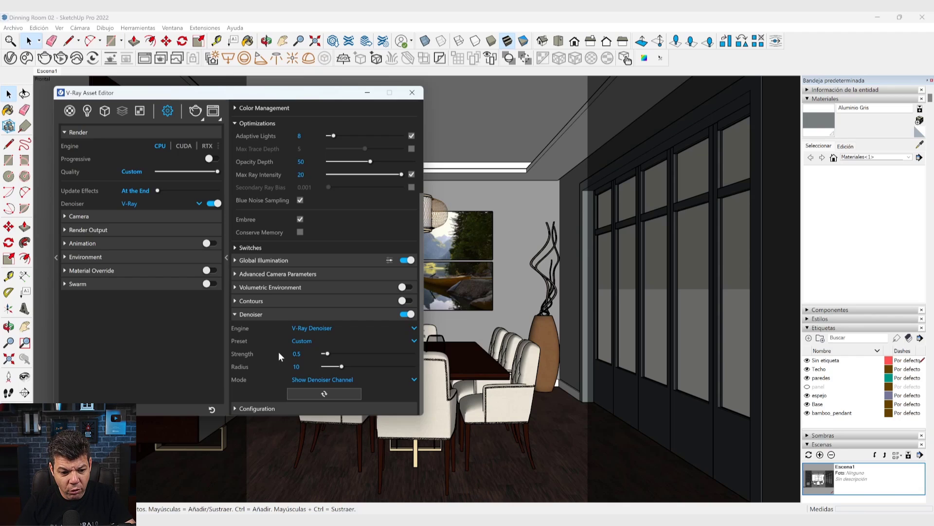
# Check the denoiser mode options, keeping Show Denoiser Channel, and close the V-Ray Asset Editor
pyautogui.click(317, 379)
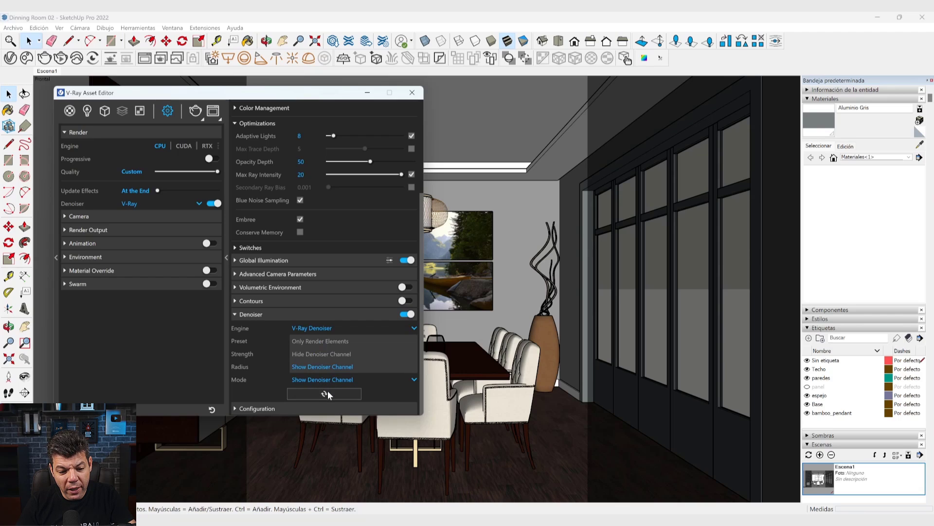
pyautogui.click(328, 391)
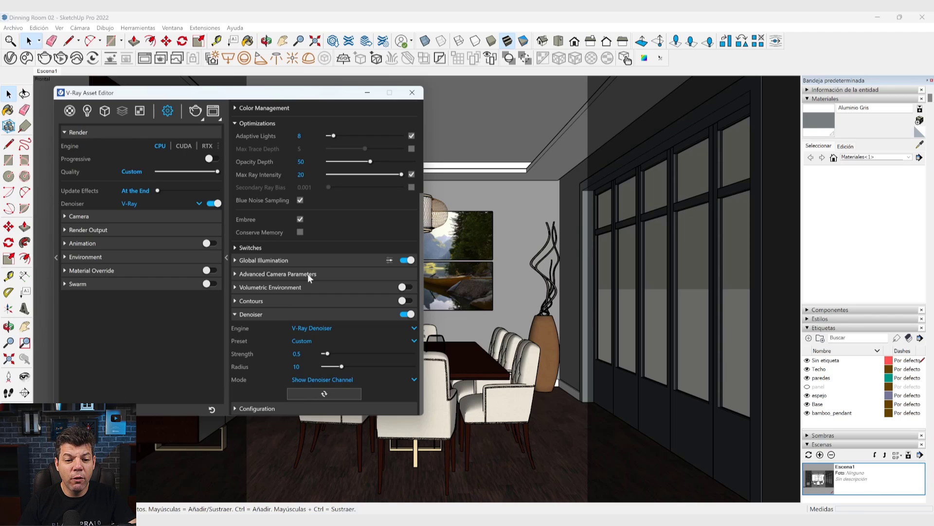
pyautogui.scroll(3, 314, 248)
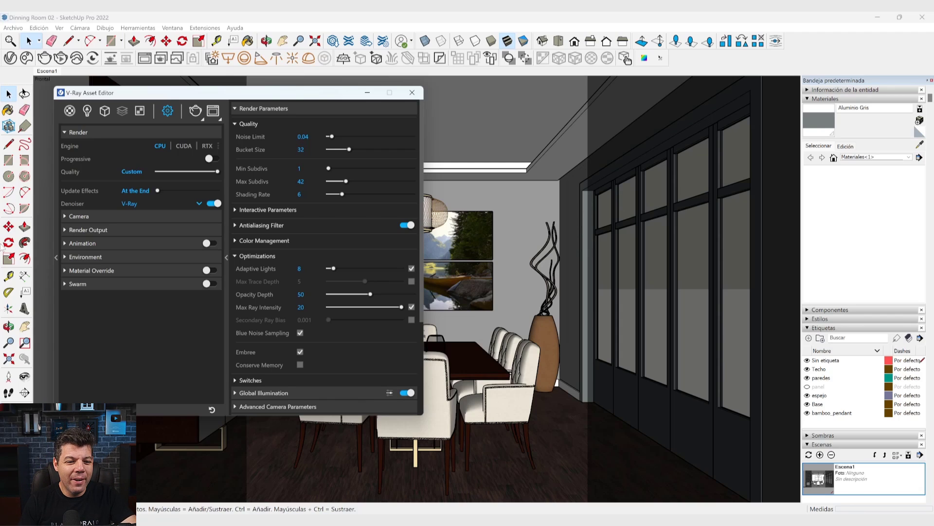
pyautogui.click(415, 93)
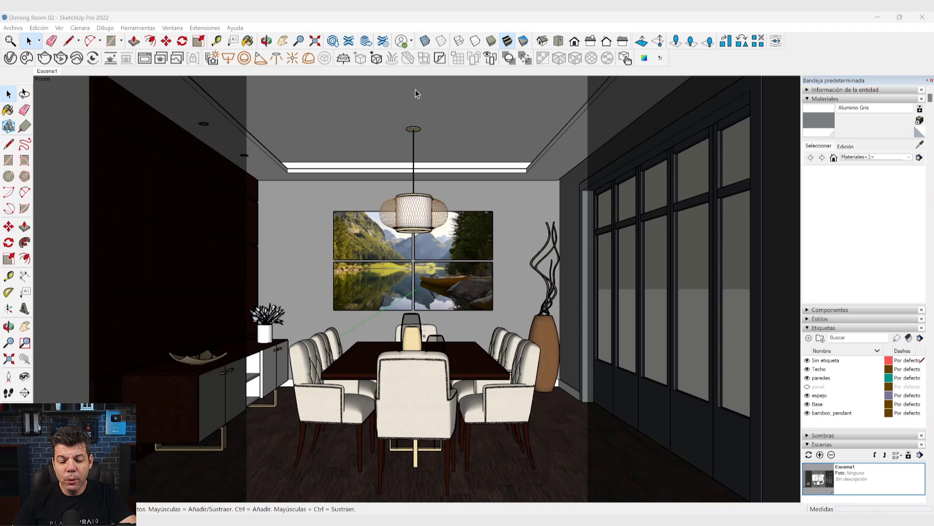
# Open the dining set group and select the front and side chairs one by one to inspect them, and leave the group
pyautogui.moveTo(446, 434)
pyautogui.mouseDown(button='middle')
pyautogui.moveTo(490, 448)
pyautogui.moveTo(467, 413)
pyautogui.moveTo(453, 413)
pyautogui.moveTo(475, 434)
pyautogui.moveTo(493, 359)
pyautogui.moveTo(508, 355)
pyautogui.moveTo(460, 358)
pyautogui.moveTo(470, 339)
pyautogui.moveTo(494, 350)
pyautogui.mouseUp(button='middle')
pyautogui.scroll(3, 463, 436)
pyautogui.click(425, 370)
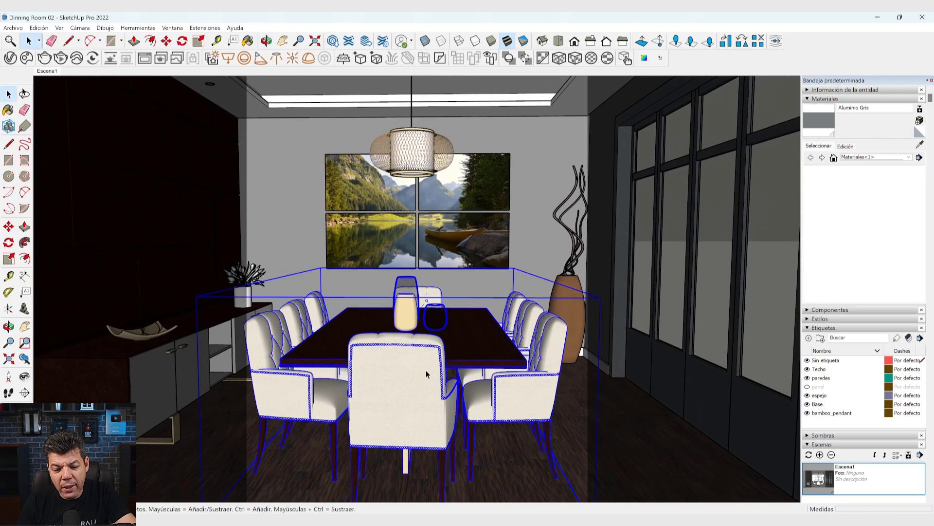
pyautogui.moveTo(425, 370); pyautogui.dragTo(428, 381, button='middle')
pyautogui.doubleClick(425, 384)
pyautogui.click(421, 385)
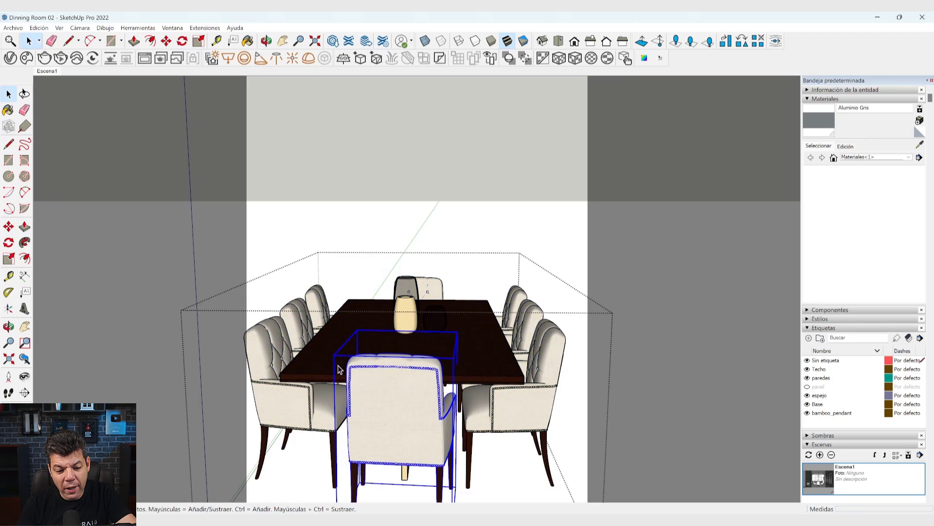
pyautogui.click(269, 351)
pyautogui.click(306, 314)
pyautogui.click(314, 302)
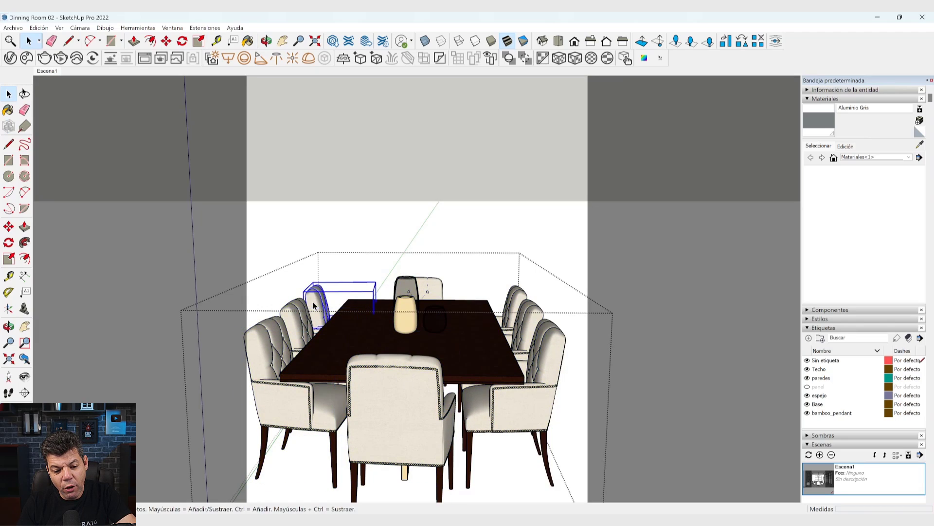
pyautogui.click(369, 372)
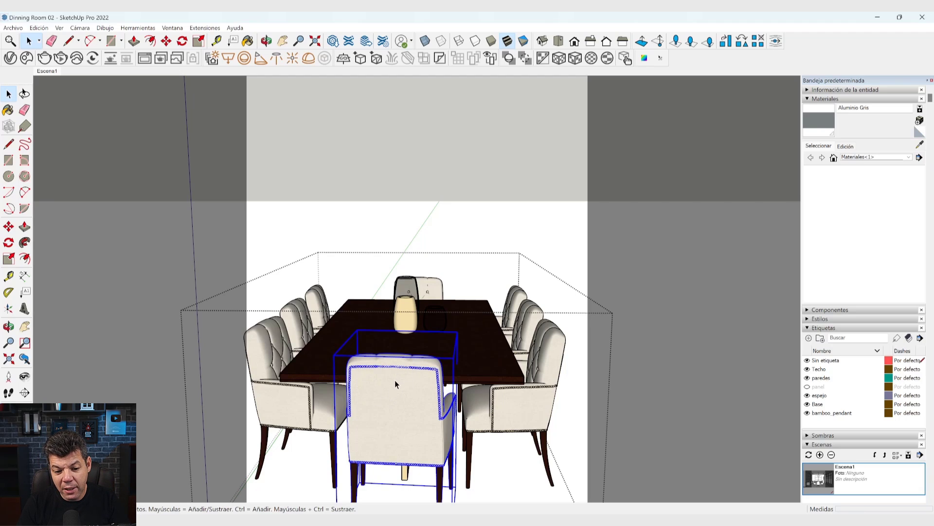
pyautogui.press('Escape')
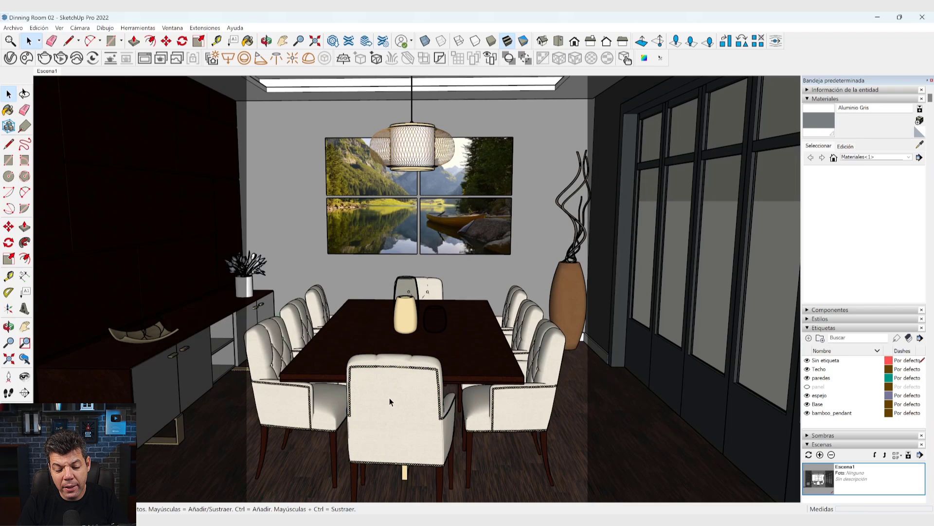
# Reopen the dining set group to compare the front chair with a side chair, and exit the group
pyautogui.doubleClick(389, 398)
pyautogui.click(390, 398)
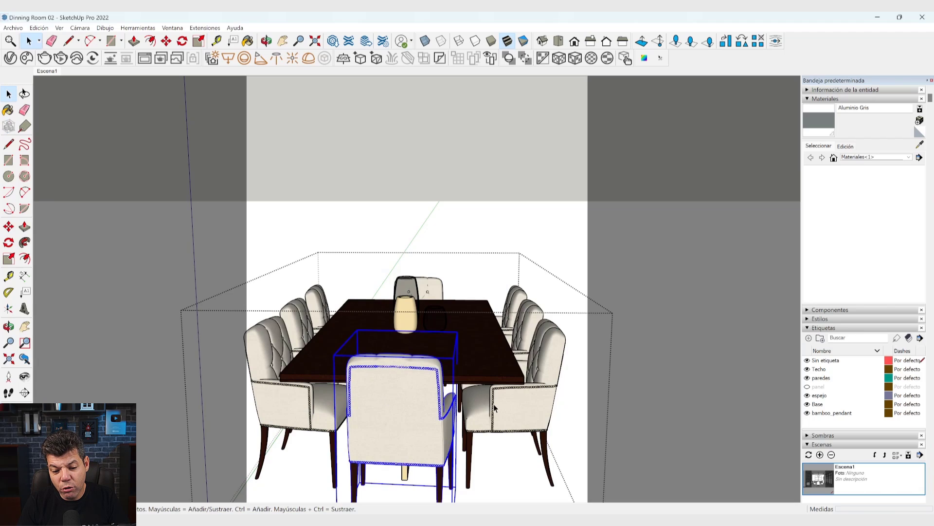
pyautogui.click(506, 384)
pyautogui.press('Escape')
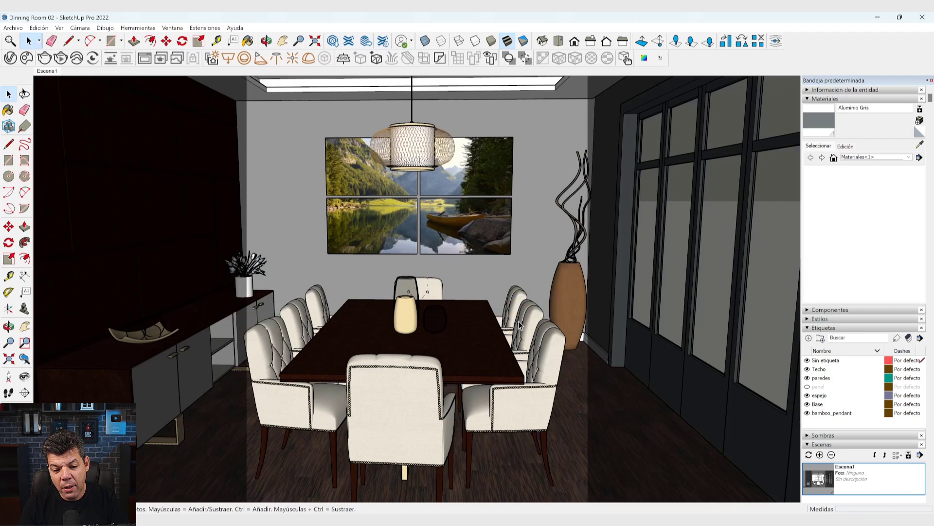
# Examine the V-Ray proxy export options for the entire dining set and close the dialog without exporting
pyautogui.click(409, 390)
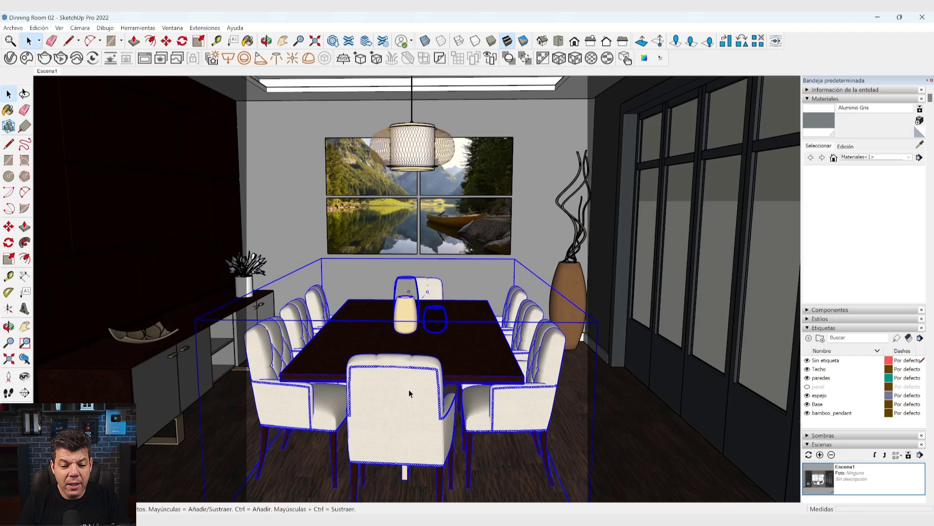
pyautogui.moveTo(409, 389); pyautogui.dragTo(434, 350, button='middle')
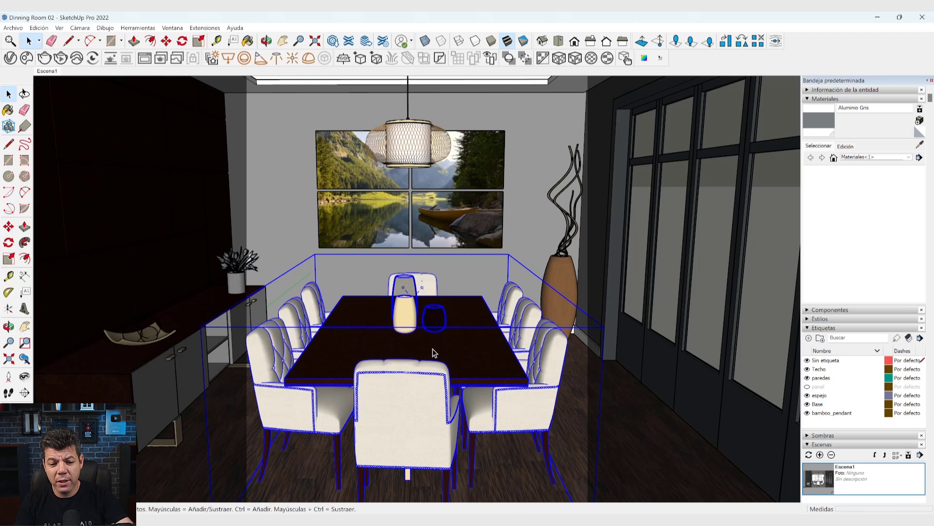
pyautogui.scroll(-2, 435, 353)
pyautogui.hotkey('ctrl', 't')
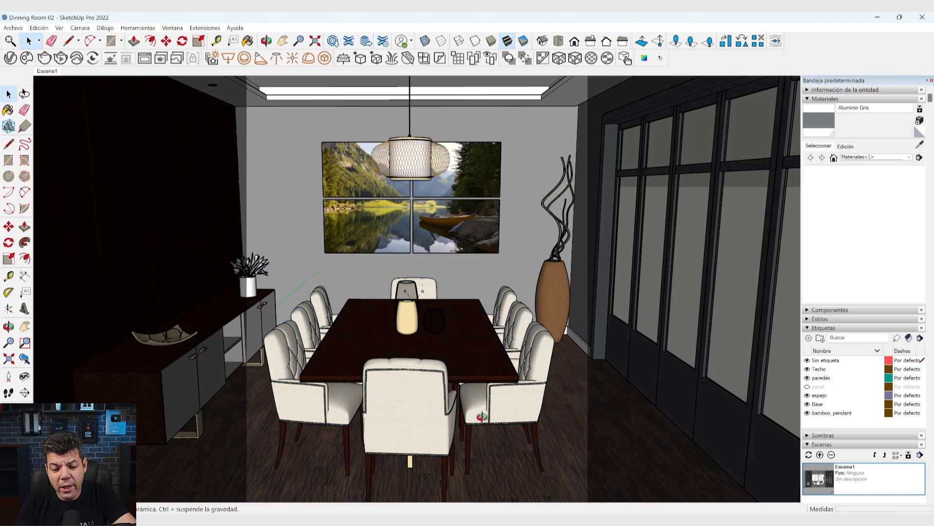
pyautogui.moveTo(473, 419); pyautogui.dragTo(476, 421, button='middle')
pyautogui.press('space')
pyautogui.click(414, 353)
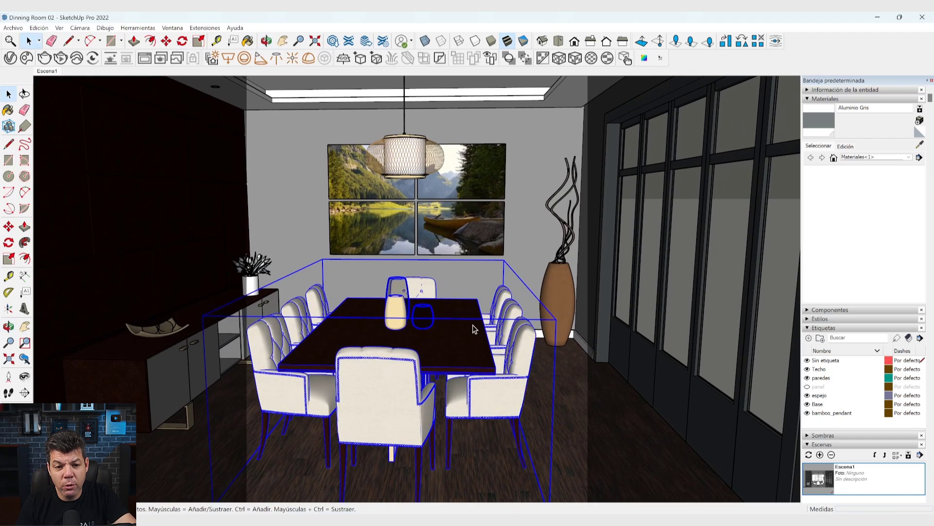
pyautogui.click(362, 60)
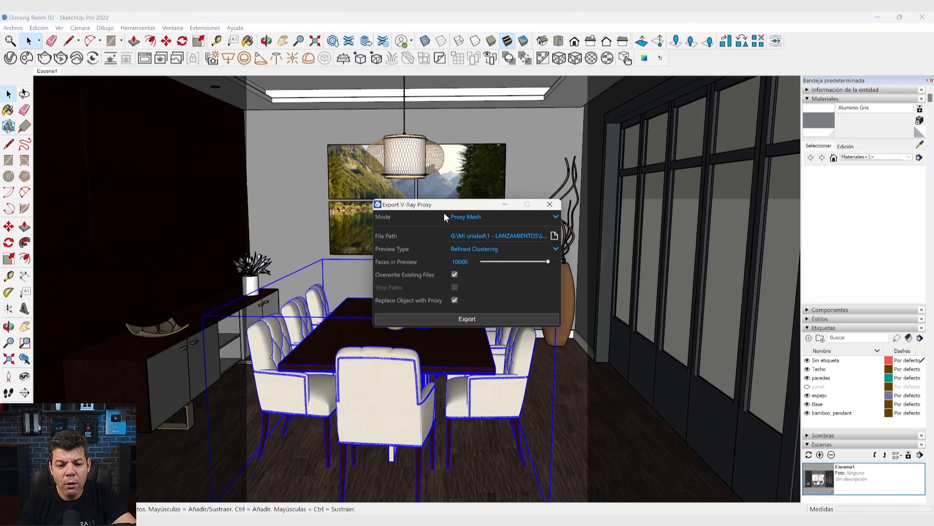
pyautogui.moveTo(442, 210); pyautogui.dragTo(445, 156)
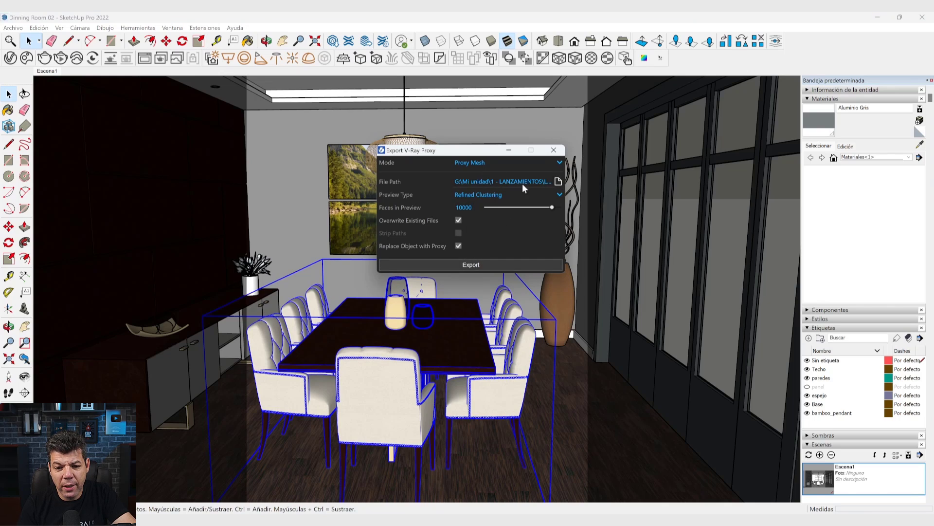
pyautogui.click(550, 152)
pyautogui.click(336, 238)
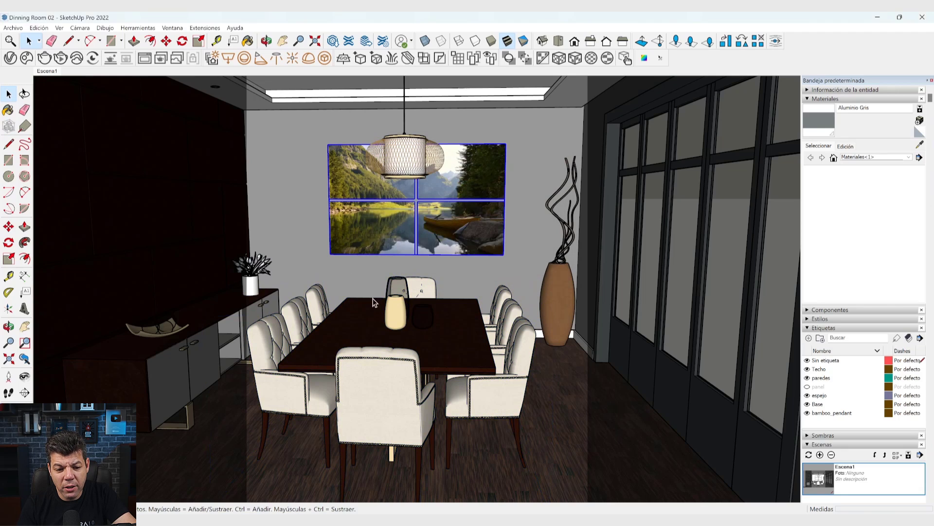
pyautogui.click(391, 353)
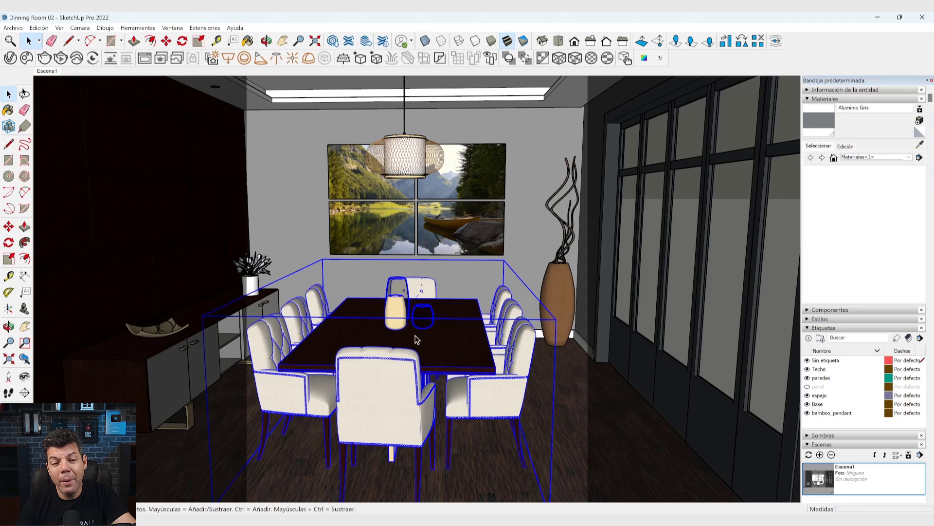
pyautogui.moveTo(353, 363); pyautogui.dragTo(392, 356, button='middle')
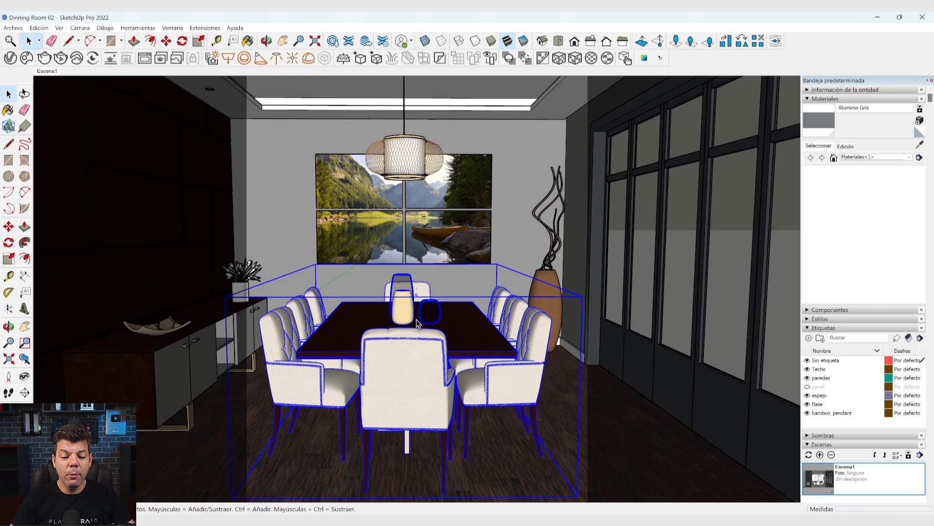
pyautogui.click(518, 447)
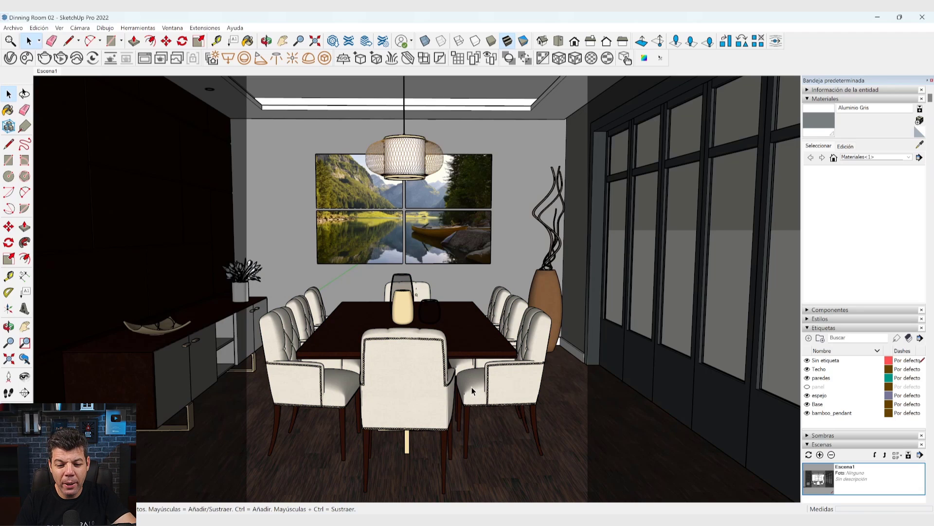
# Examine the chairs inside the dining set group, opening the front chair for editing and closing it again
pyautogui.doubleClick(431, 386)
pyautogui.click(441, 363)
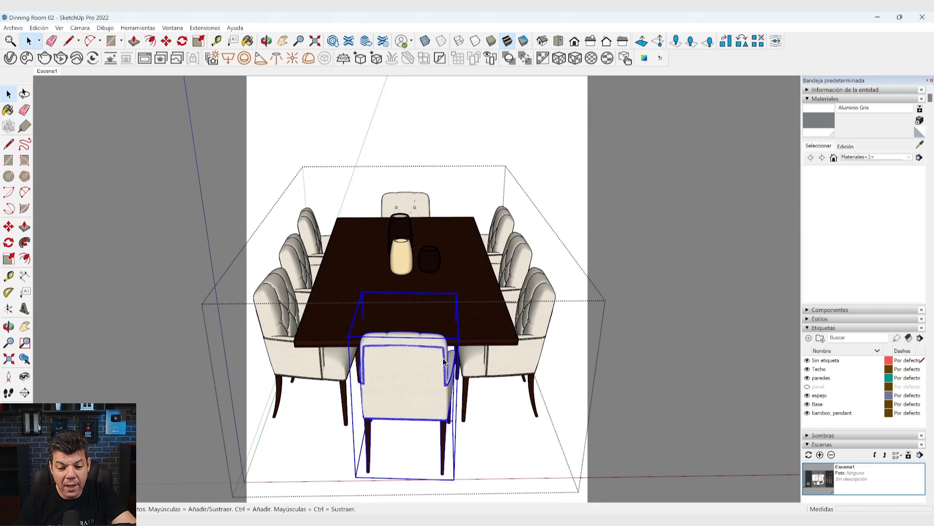
pyautogui.click(538, 321)
pyautogui.click(519, 252)
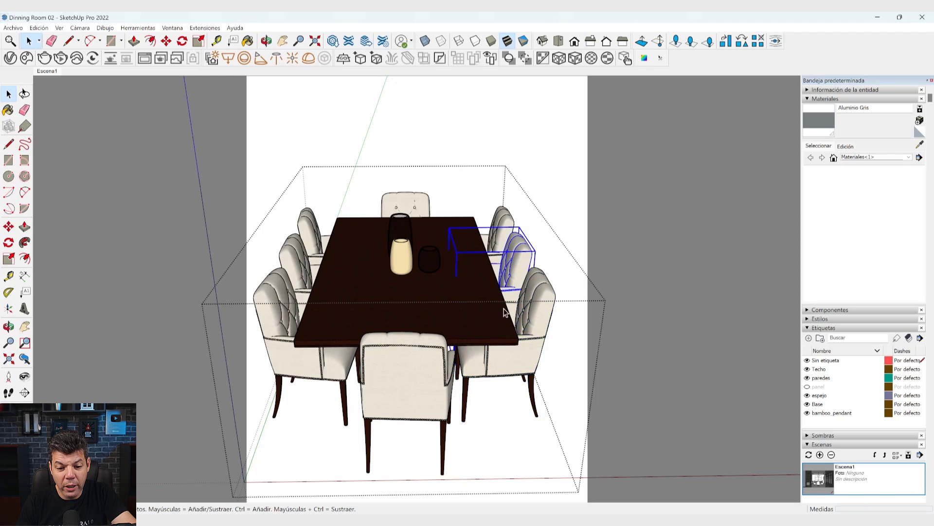
pyautogui.click(397, 360)
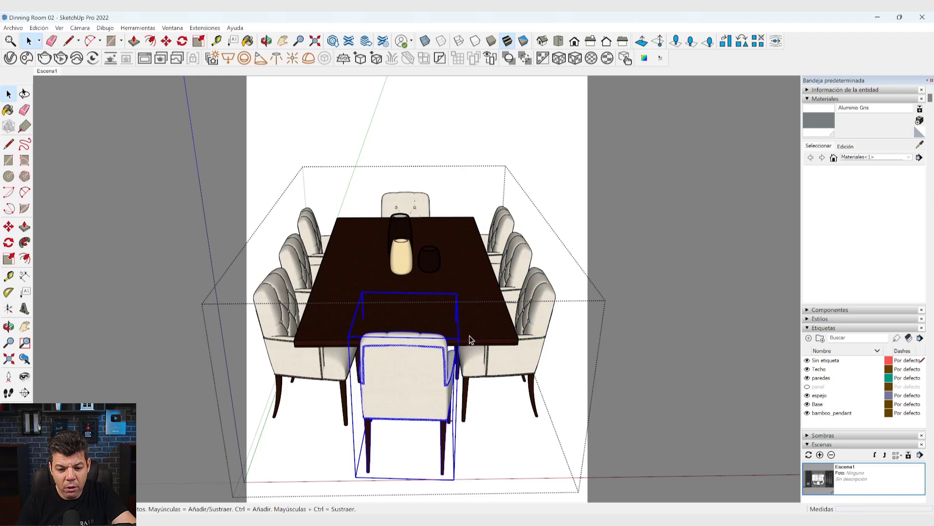
pyautogui.doubleClick(394, 363)
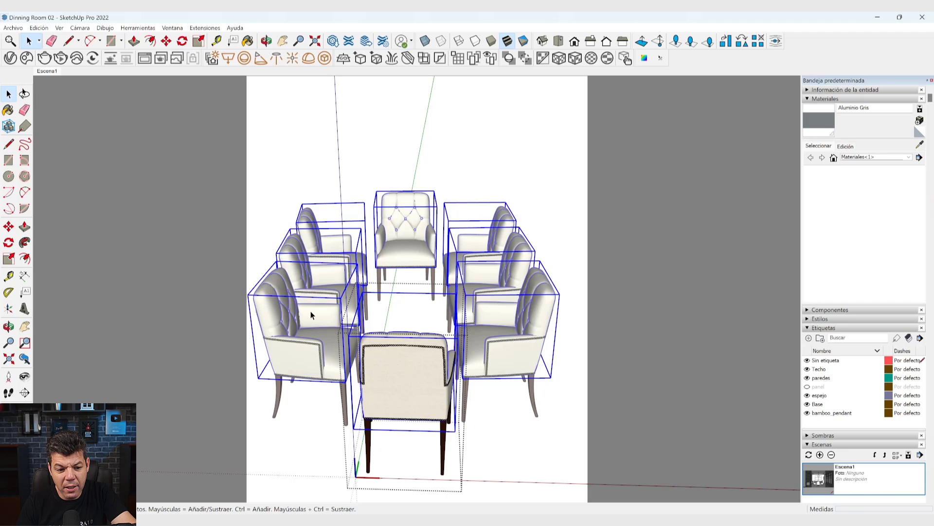
pyautogui.click(463, 407)
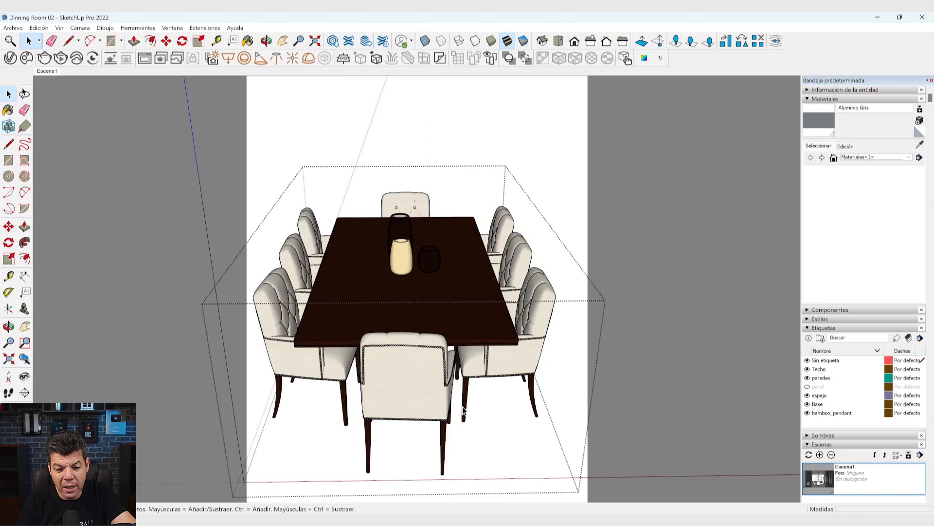
# Inspect the front chair inside the dining set group, leave the group and restore the Escena1 camera view
pyautogui.click(418, 388)
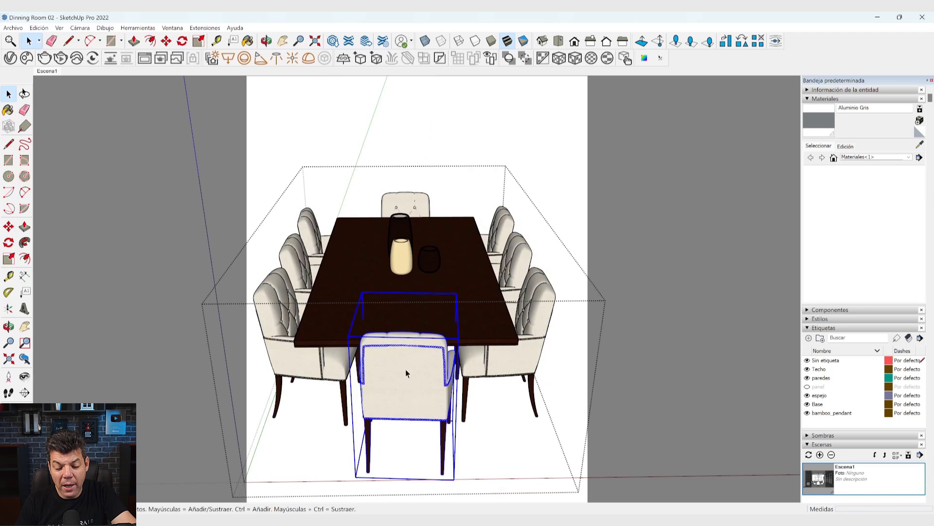
pyautogui.moveTo(406, 364); pyautogui.dragTo(384, 369, button='middle')
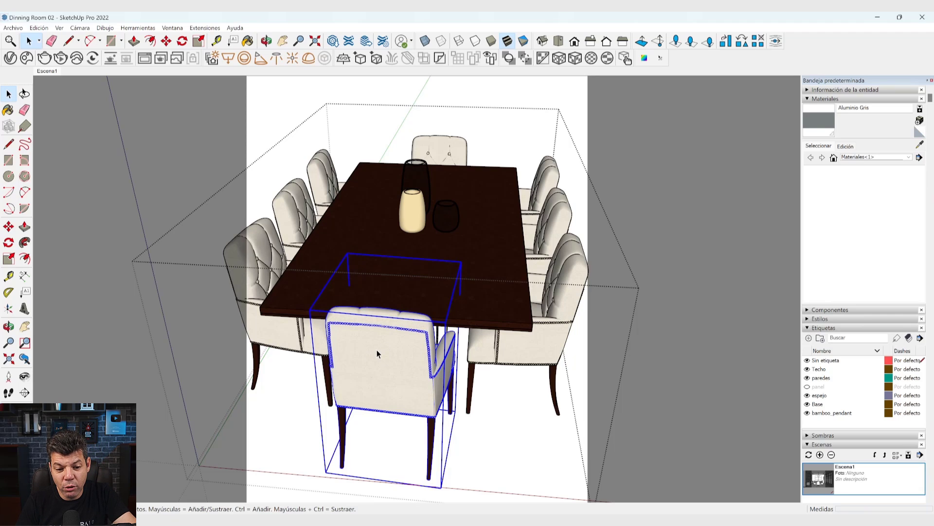
pyautogui.moveTo(390, 362); pyautogui.dragTo(393, 381, button='middle')
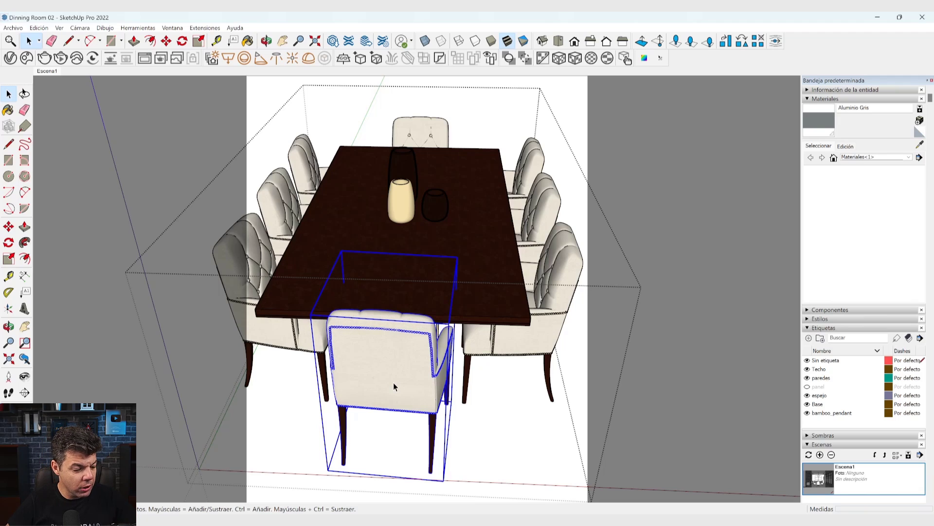
pyautogui.click(492, 386)
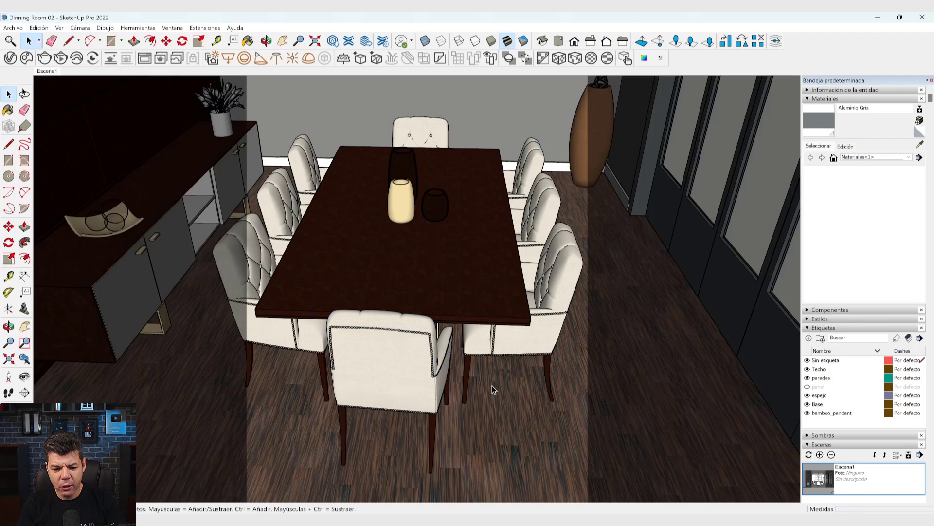
pyautogui.scroll(-3, 472, 389)
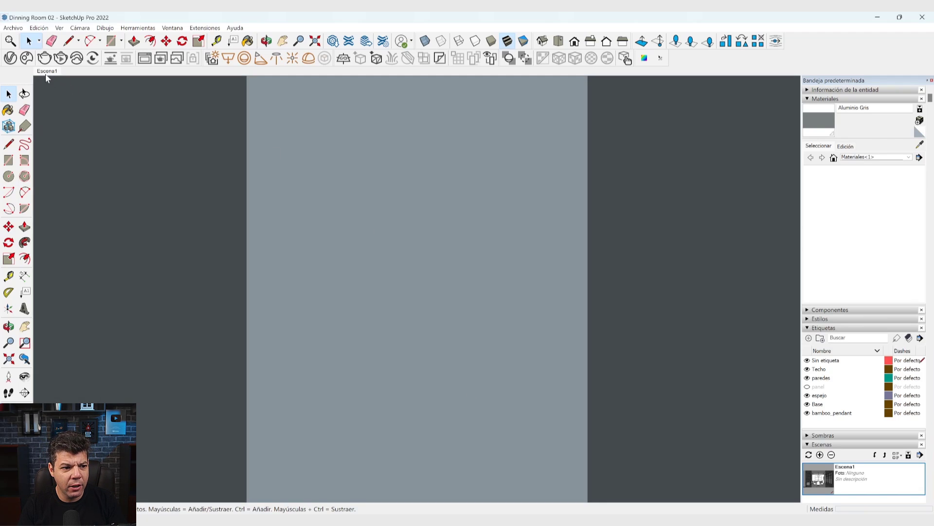
pyautogui.click(46, 74)
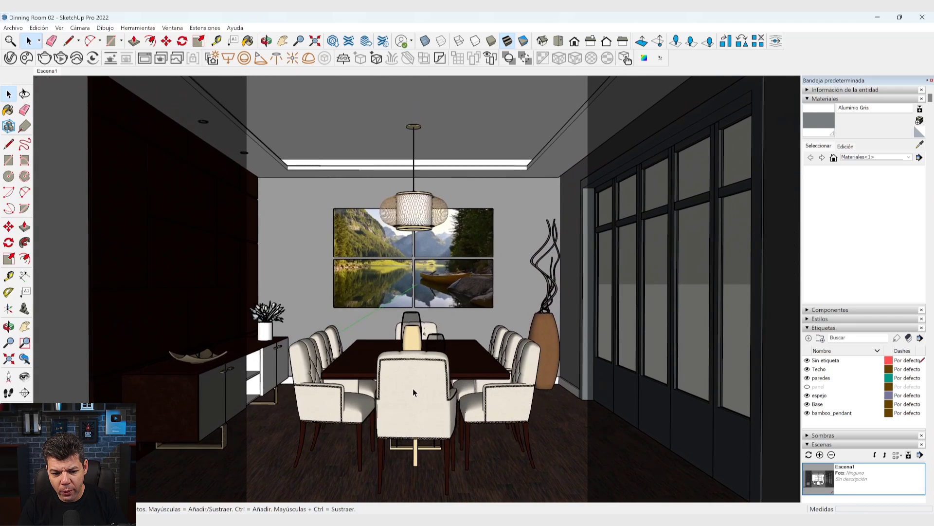
# Open the dining set group and examine the component options available for the front chair, then dismiss them
pyautogui.click(414, 393)
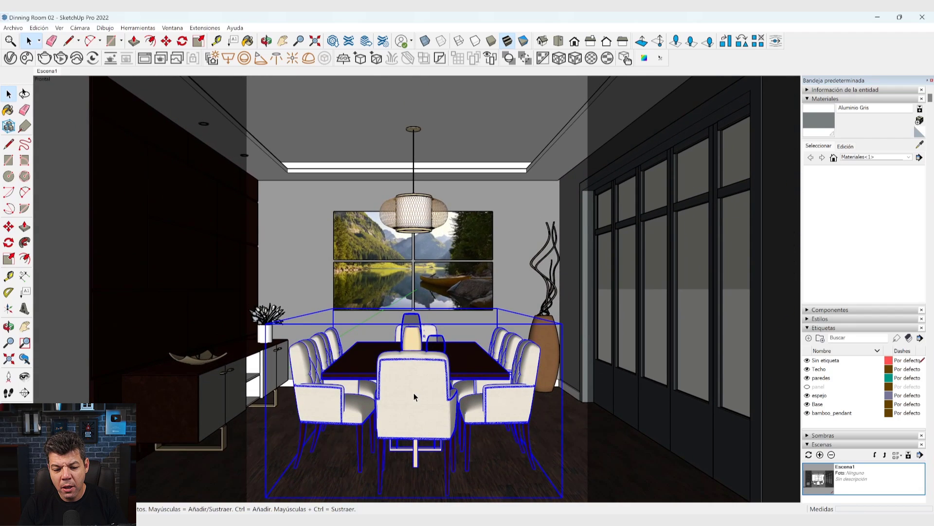
pyautogui.doubleClick(414, 393)
pyautogui.click(413, 393)
pyautogui.rightClick(413, 393)
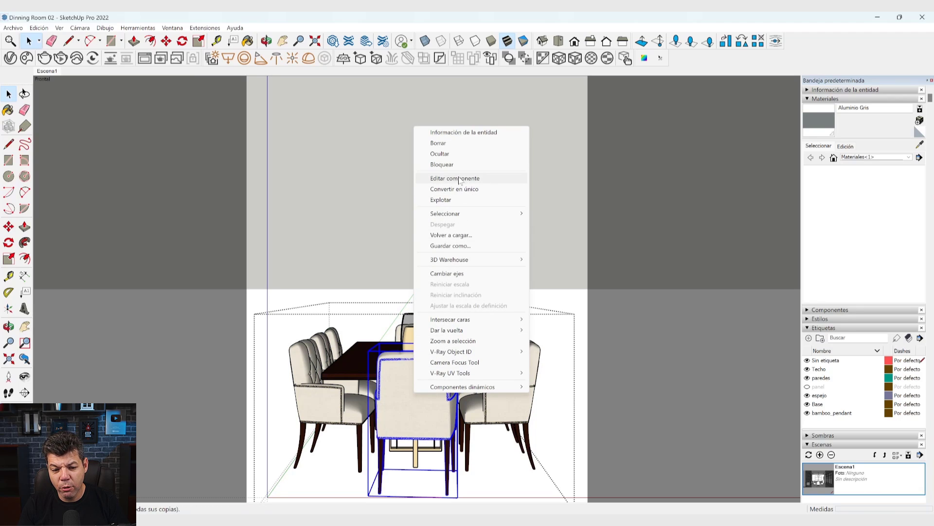
pyautogui.click(379, 188)
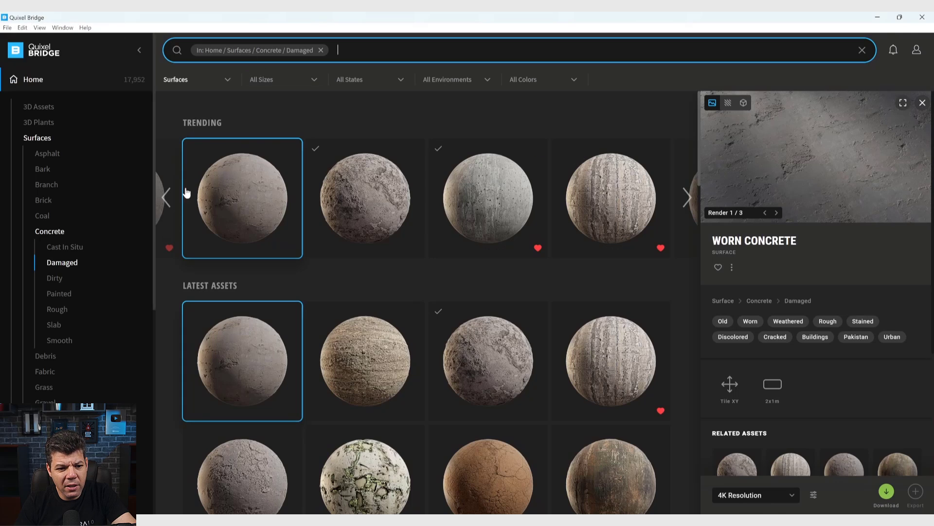
# In Quixel Bridge, inspect the Worn Concrete and Damaged Concrete Floor surfaces and examine the resolutions offered for the latter
pyautogui.click(278, 209)
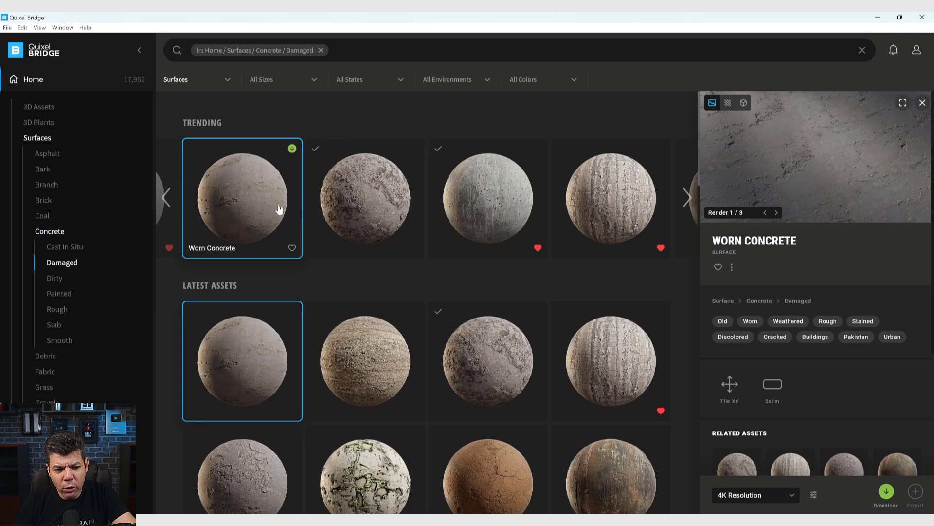
pyautogui.click(340, 203)
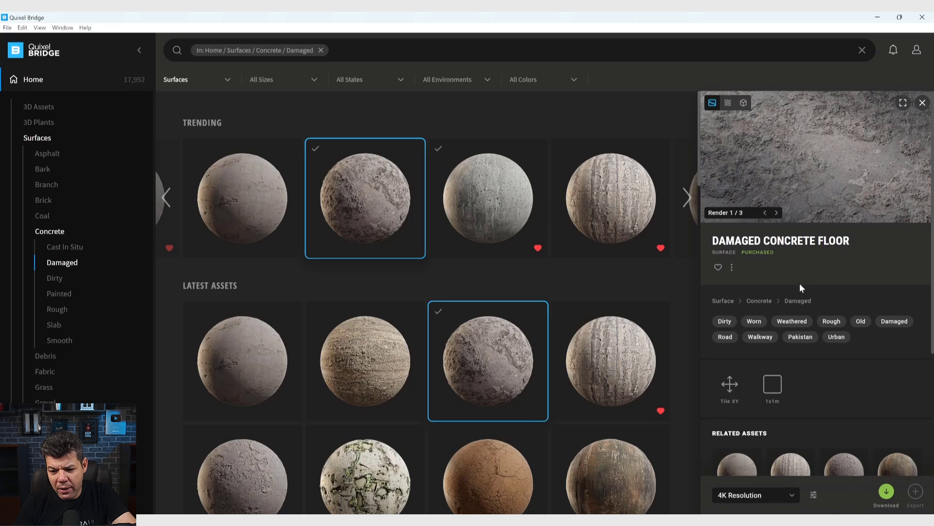
pyautogui.scroll(-2, 799, 302)
pyautogui.scroll(2, 799, 326)
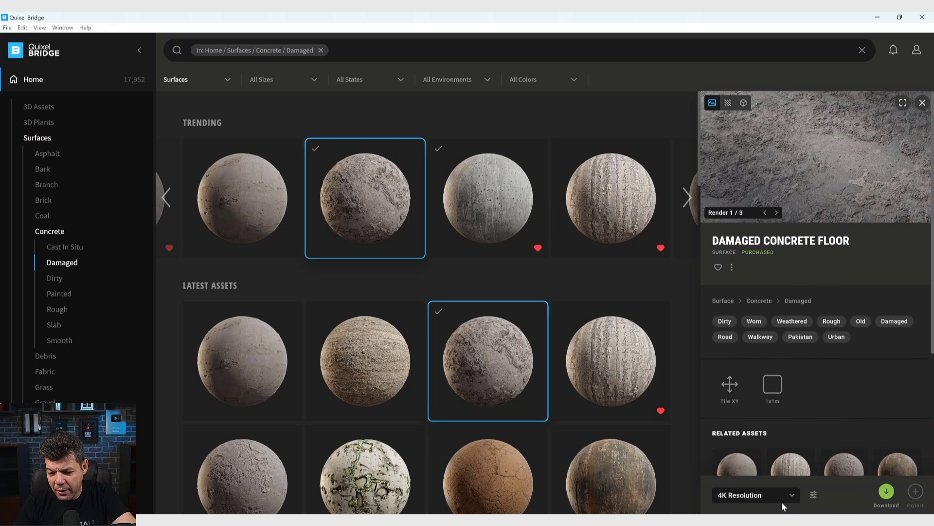
pyautogui.click(752, 496)
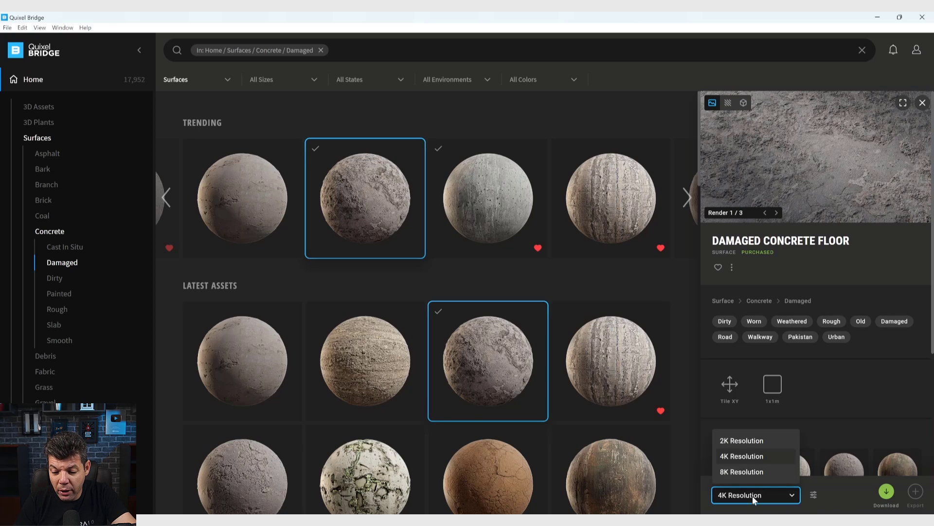
pyautogui.click(785, 495)
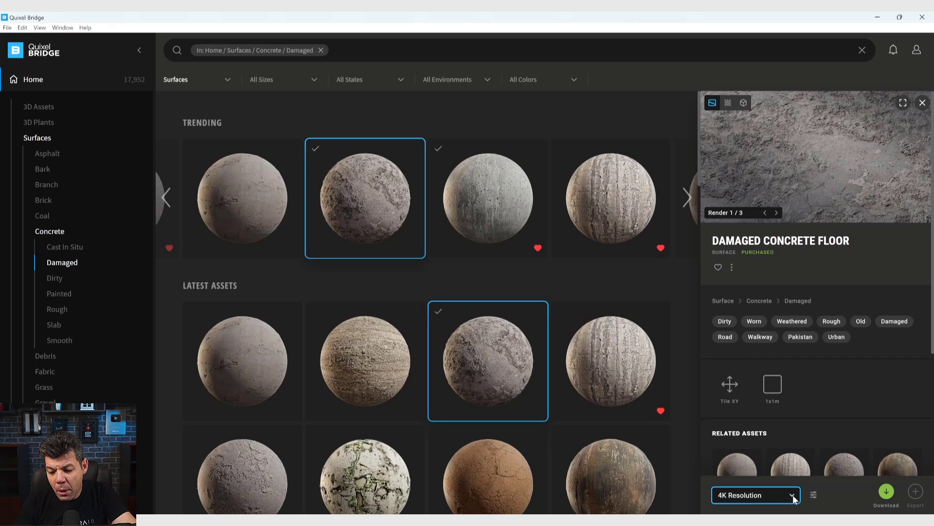
# Choose 2K Resolution for the Damaged Concrete Floor surface in Quixel Bridge
pyautogui.click(628, 521)
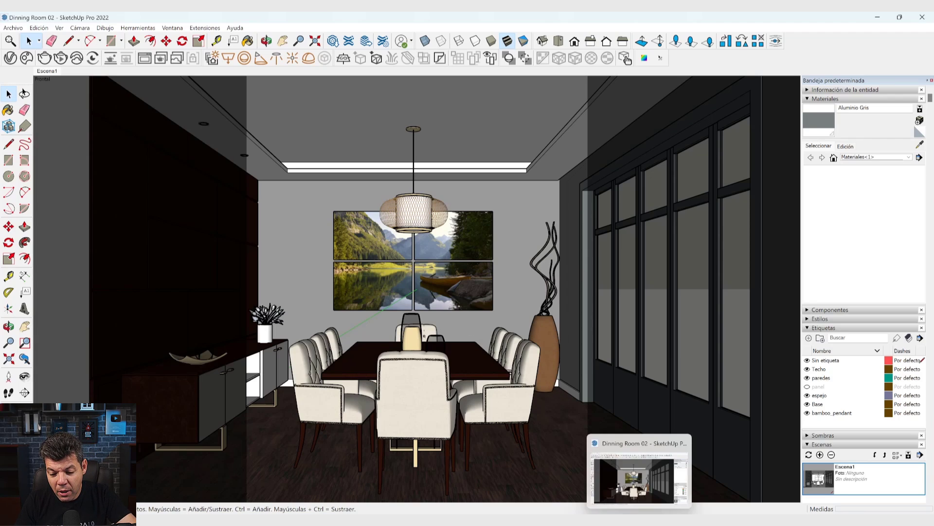
pyautogui.hotkey('alt', 'Tab')
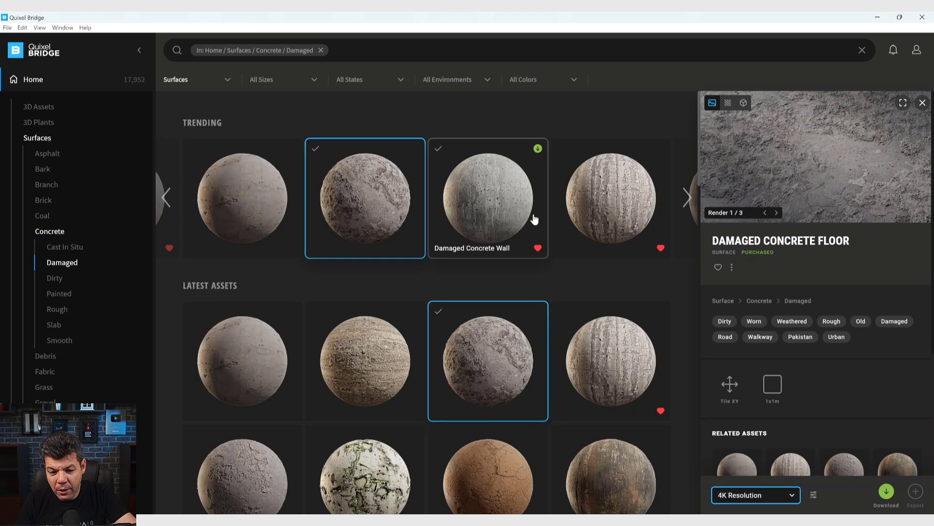
pyautogui.click(382, 196)
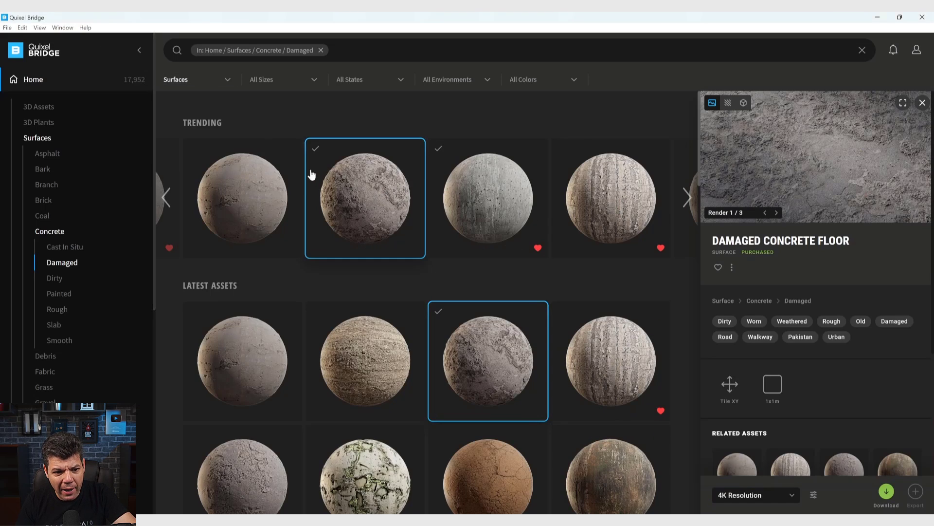
pyautogui.click(784, 496)
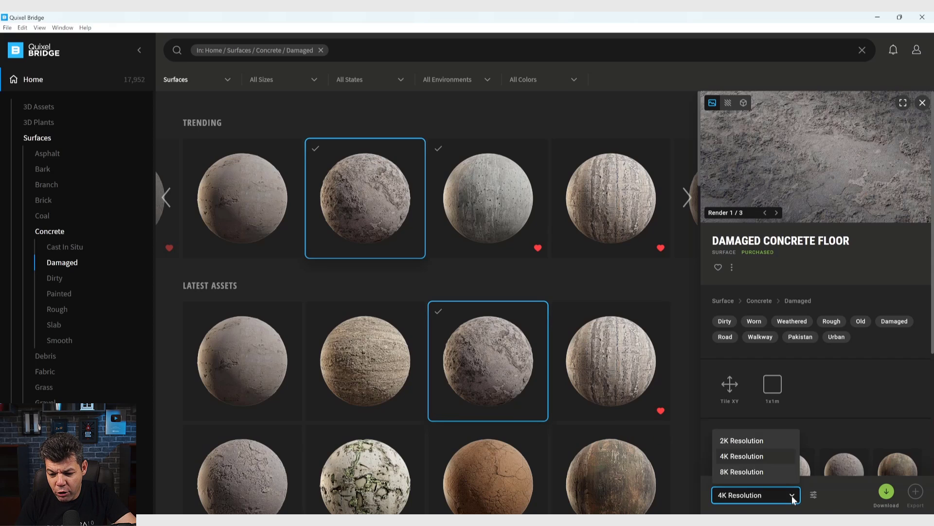
pyautogui.click(743, 443)
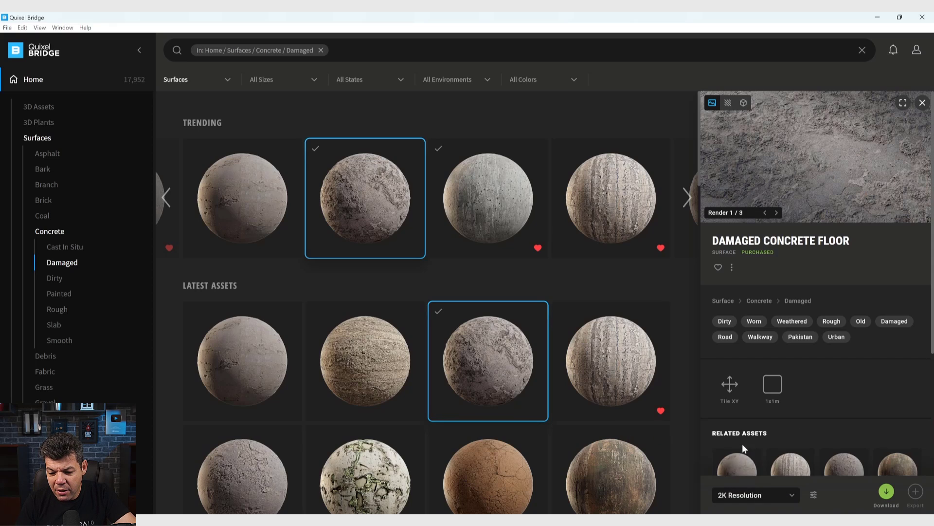
pyautogui.click(749, 492)
pyautogui.click(759, 496)
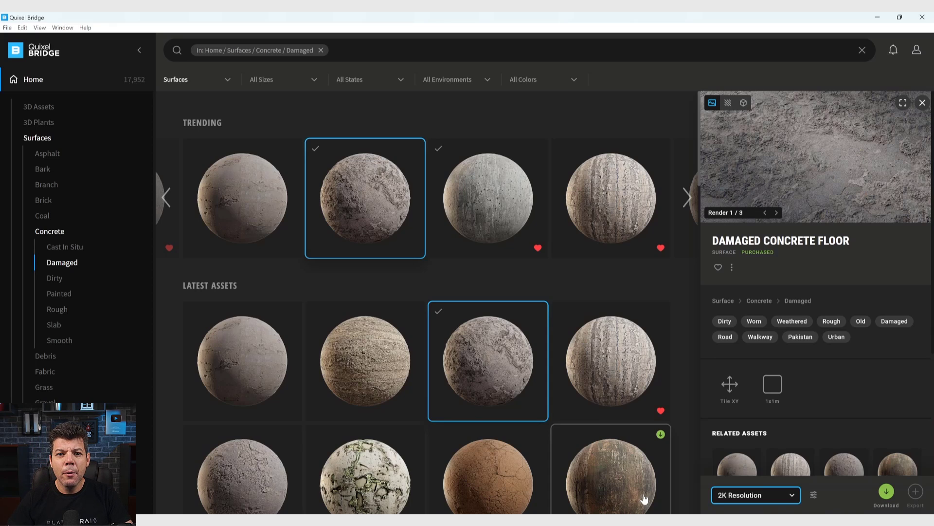
# Switch back to SketchUp and open the Global Illumination settings in the V-Ray Asset Editor, with the render parameters collapsed
pyautogui.click(881, 18)
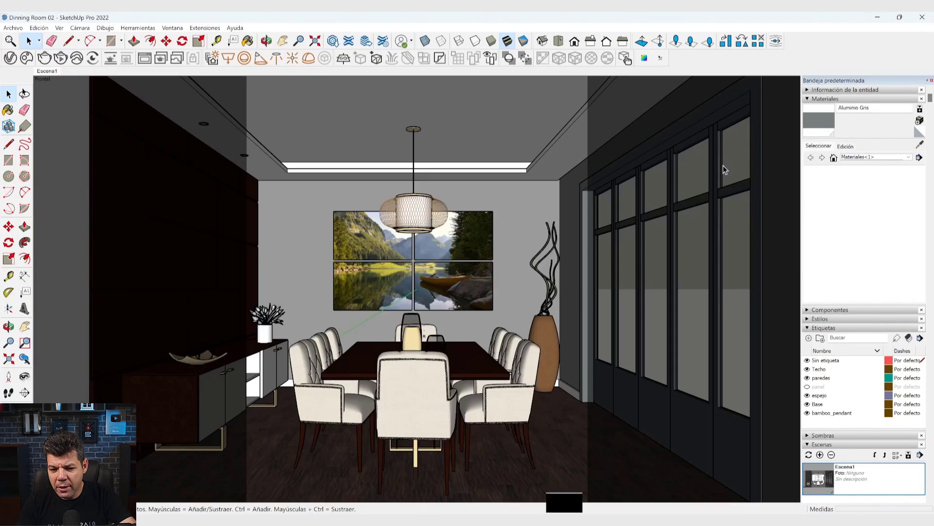
pyautogui.click(11, 58)
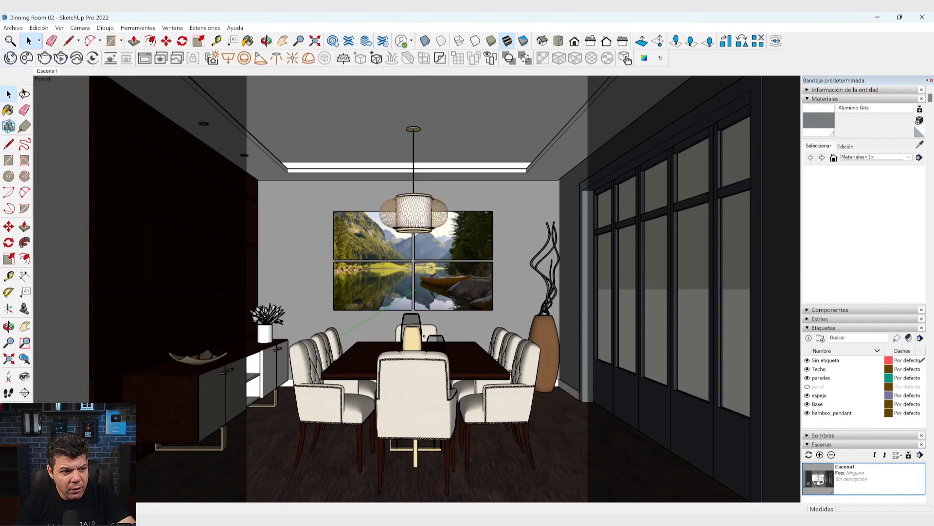
pyautogui.moveTo(293, 96); pyautogui.dragTo(412, 55)
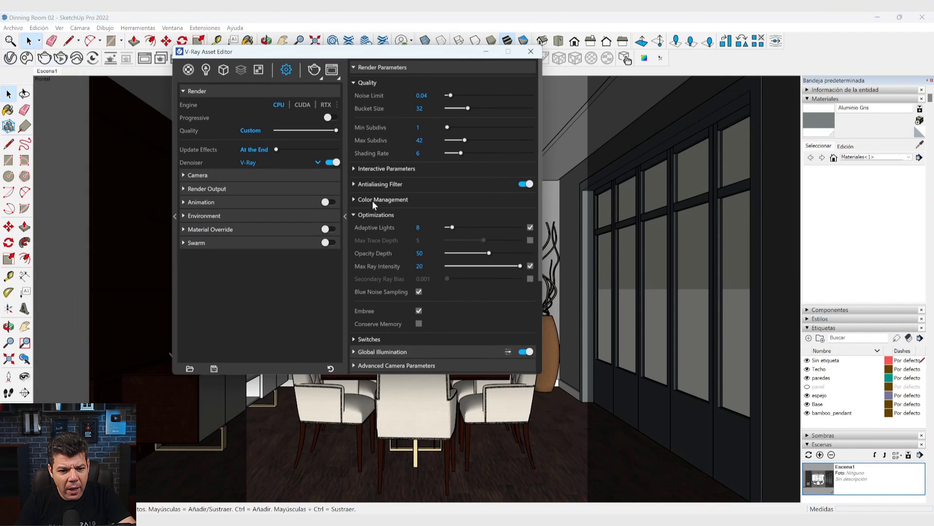
pyautogui.click(345, 216)
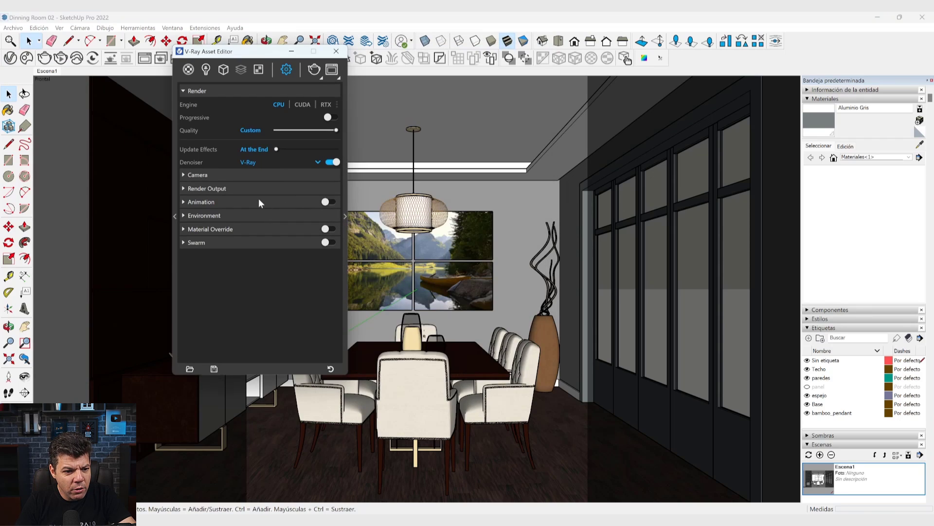
pyautogui.click(345, 214)
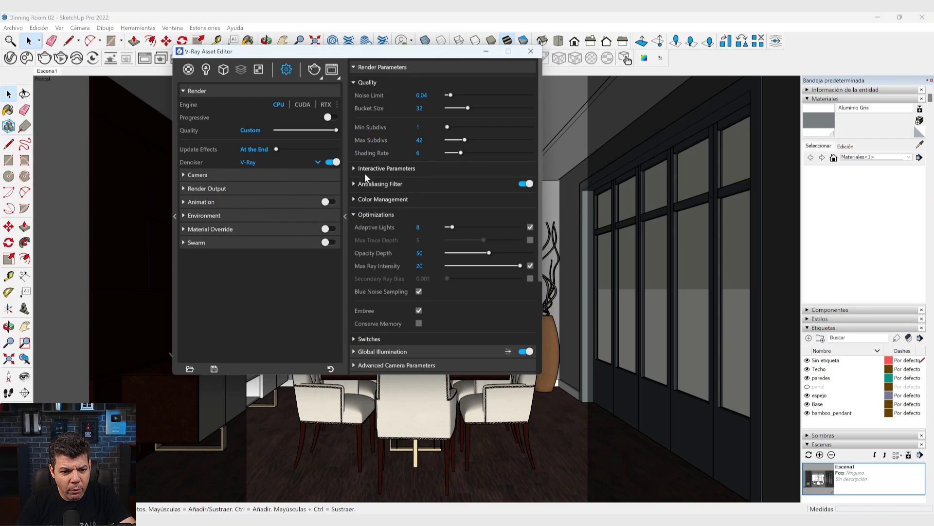
pyautogui.click(366, 66)
pyautogui.click(370, 135)
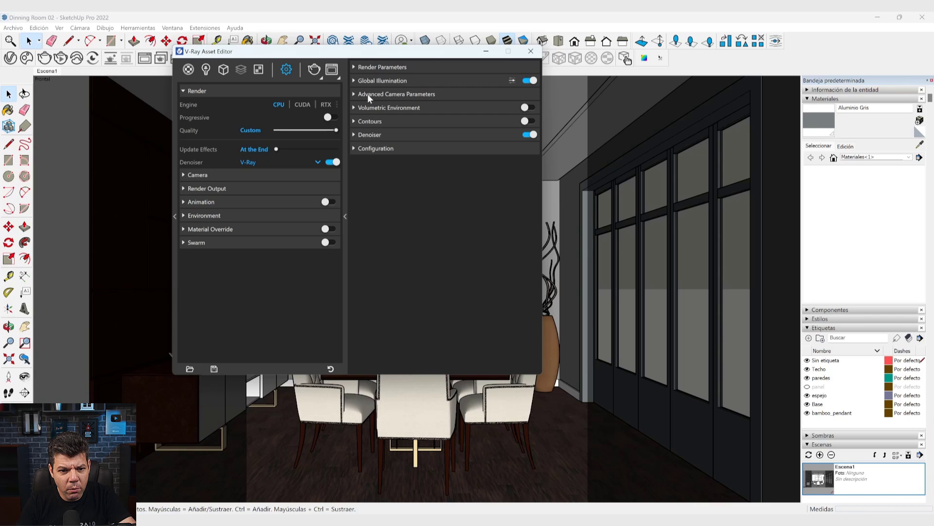
pyautogui.click(368, 81)
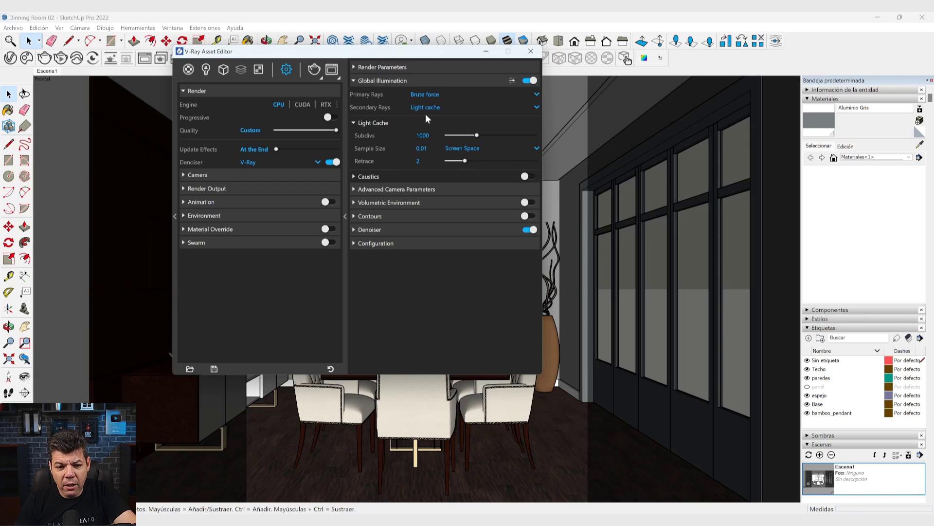
# Set the Light Cache subdivisions for Global Illumination to 800
pyautogui.moveTo(429, 135); pyautogui.dragTo(404, 130)
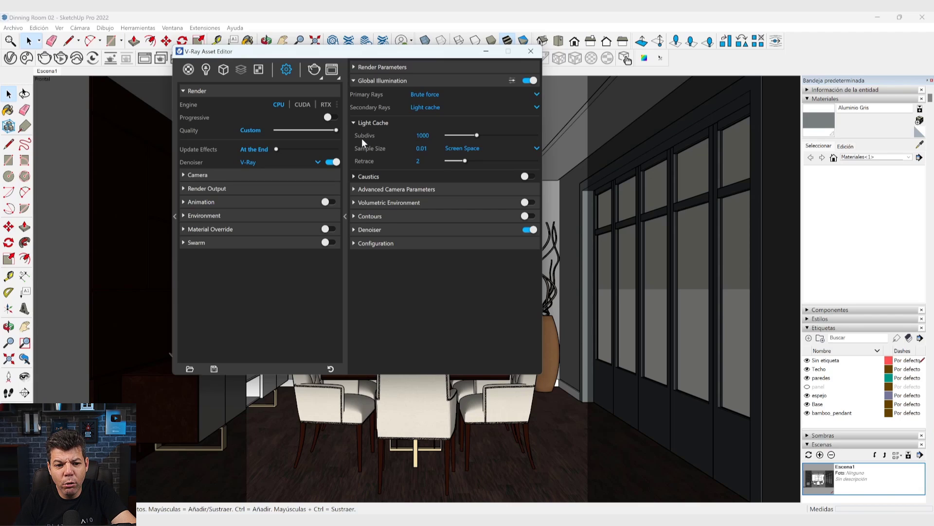
pyautogui.moveTo(422, 135); pyautogui.dragTo(402, 137)
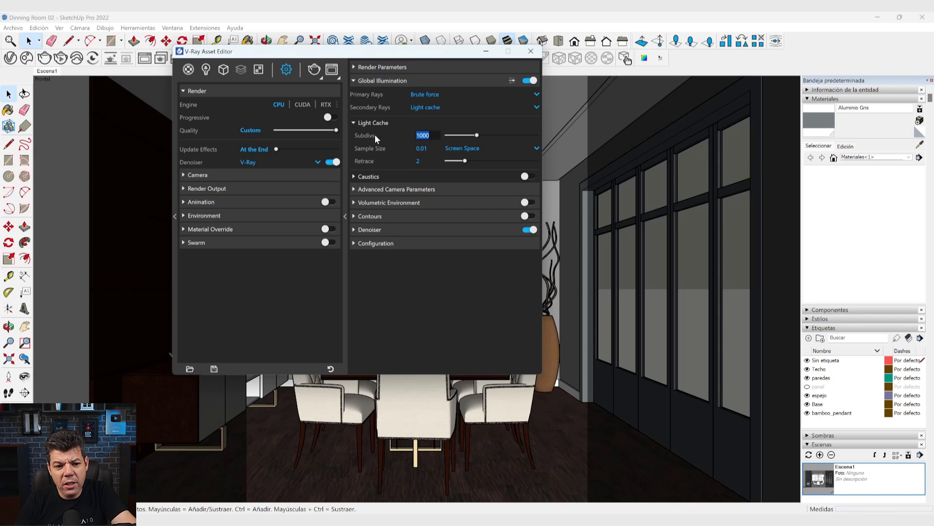
pyautogui.click(430, 136)
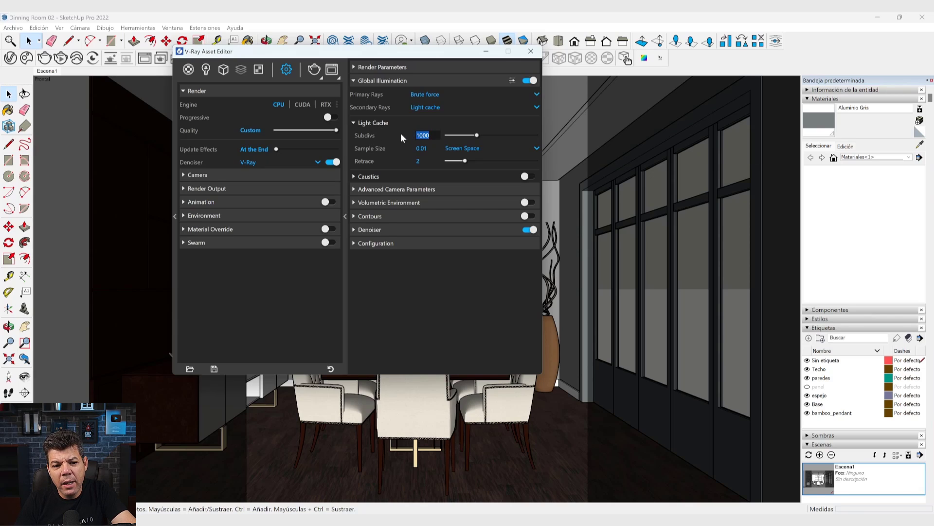
pyautogui.moveTo(401, 135)
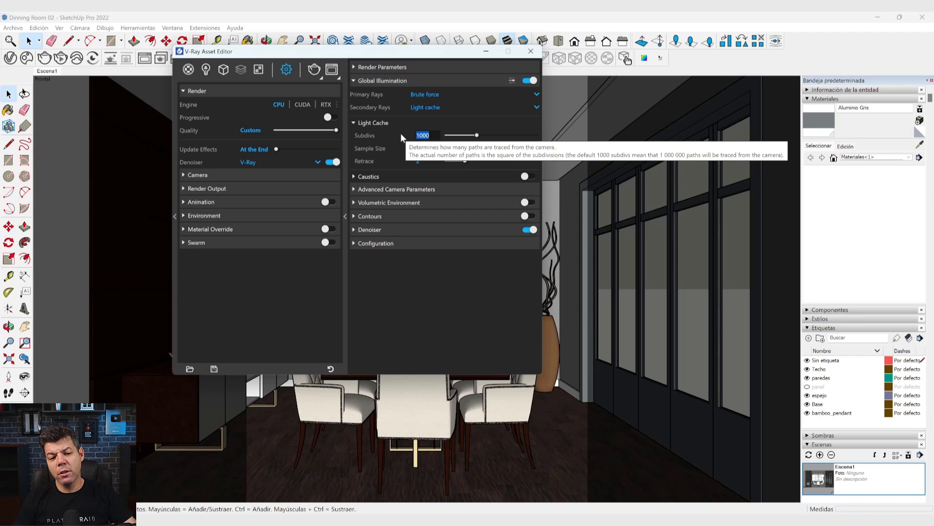
pyautogui.click(430, 135)
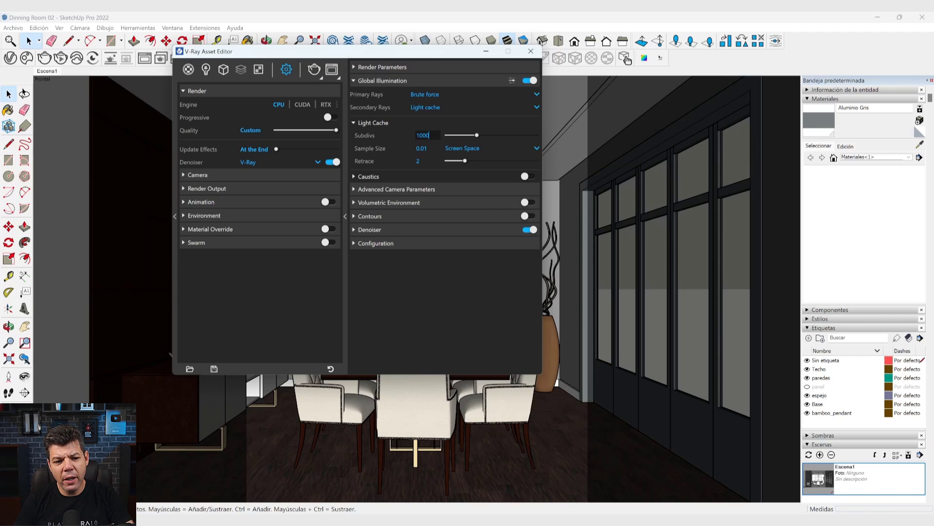
pyautogui.press('BackSpace')
pyautogui.press('BackSpace')
pyautogui.press('BackSpace')
pyautogui.press('BackSpace')
pyautogui.write('800')
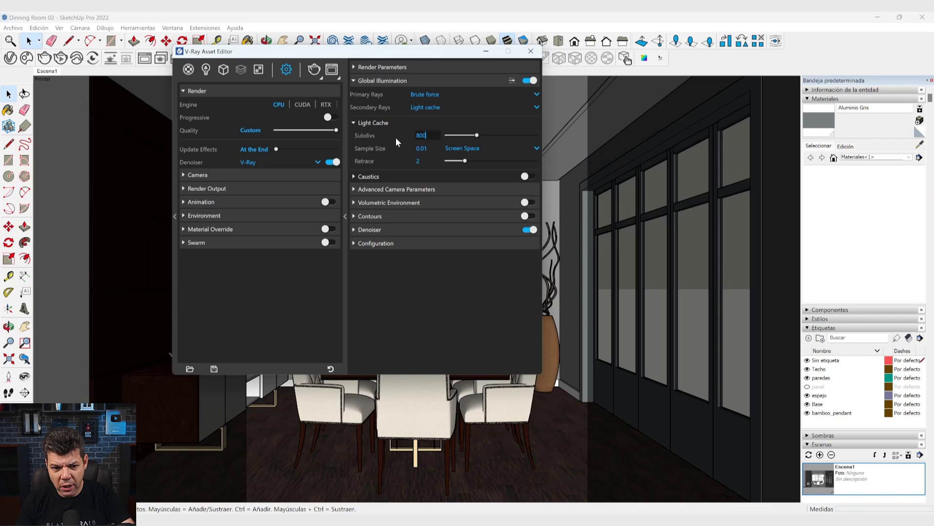
pyautogui.press('Return')
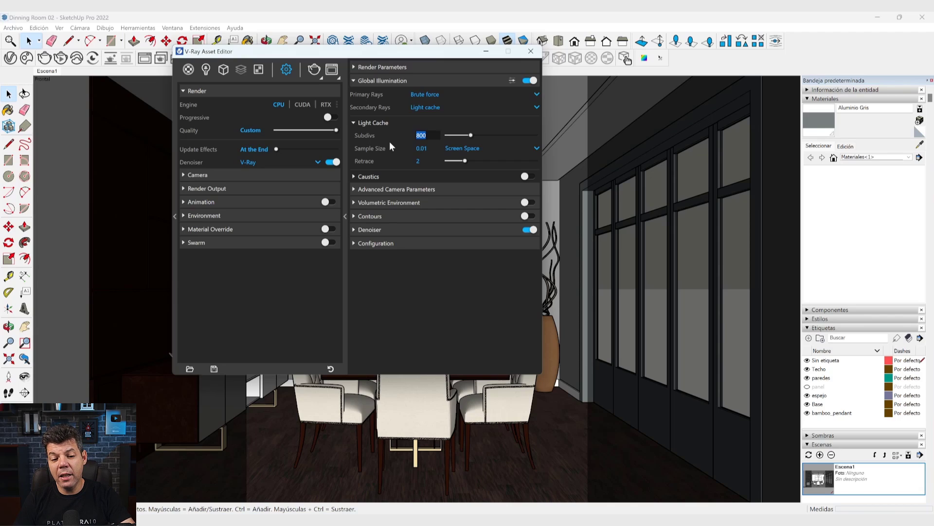
# Try 1200 Light Cache subdivisions and settle on 1000
pyautogui.write('12')
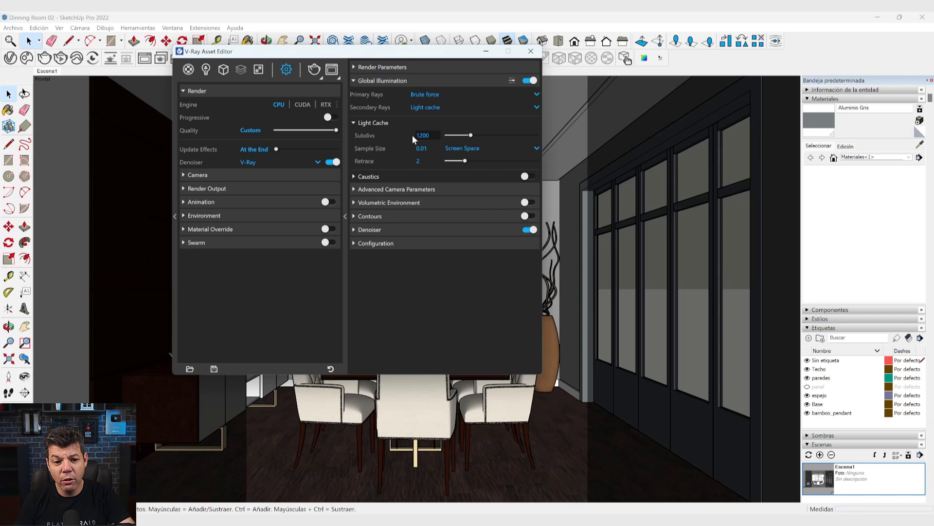
pyautogui.press('Return')
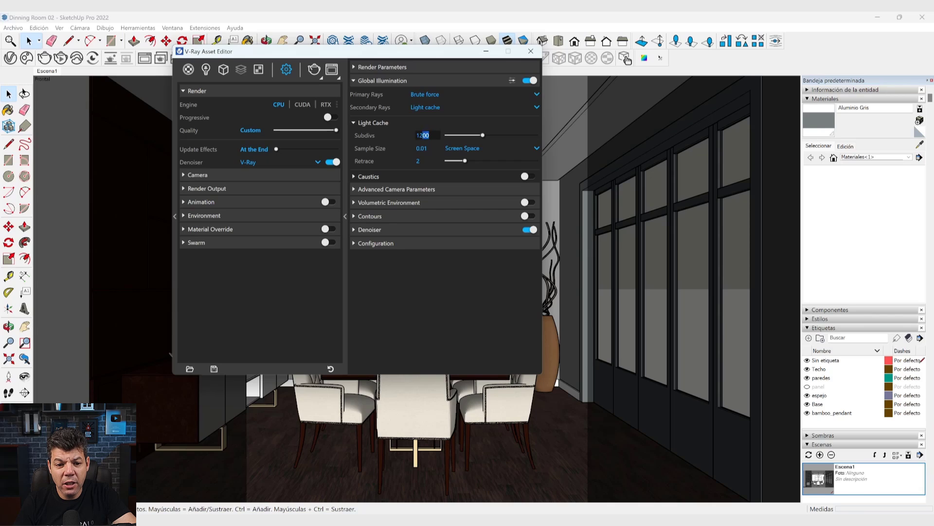
pyautogui.doubleClick(423, 135)
pyautogui.write('1000')
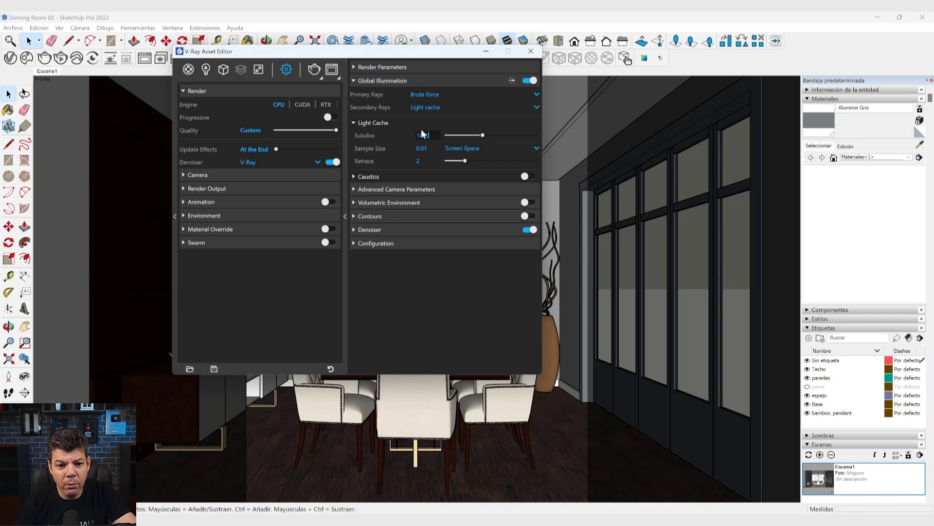
pyautogui.press('Return')
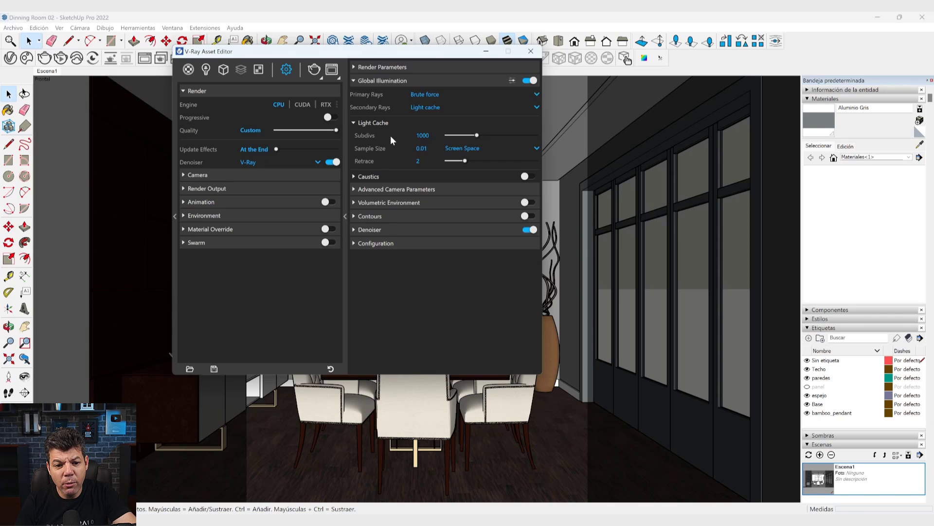
# Try Irradiance map for the Global Illumination primary rays and return them to Brute force
pyautogui.click(422, 94)
pyautogui.click(422, 104)
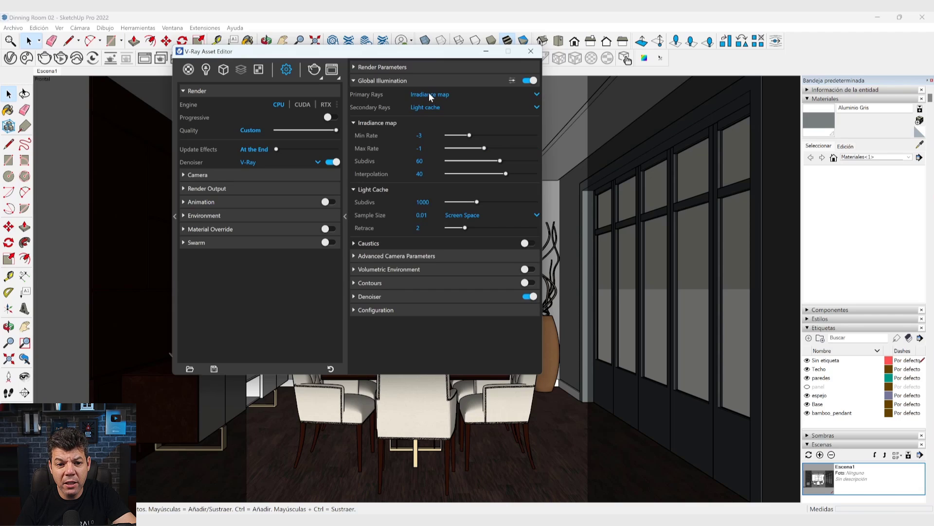
pyautogui.click(428, 94)
pyautogui.click(426, 105)
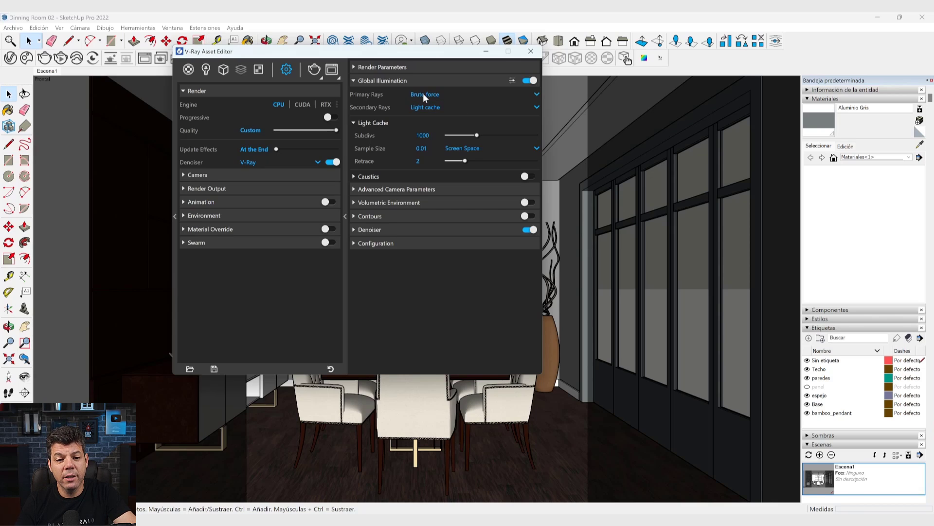
# Set the Global Illumination primary rays to Irradiance map with a Max Rate of -2
pyautogui.click(423, 95)
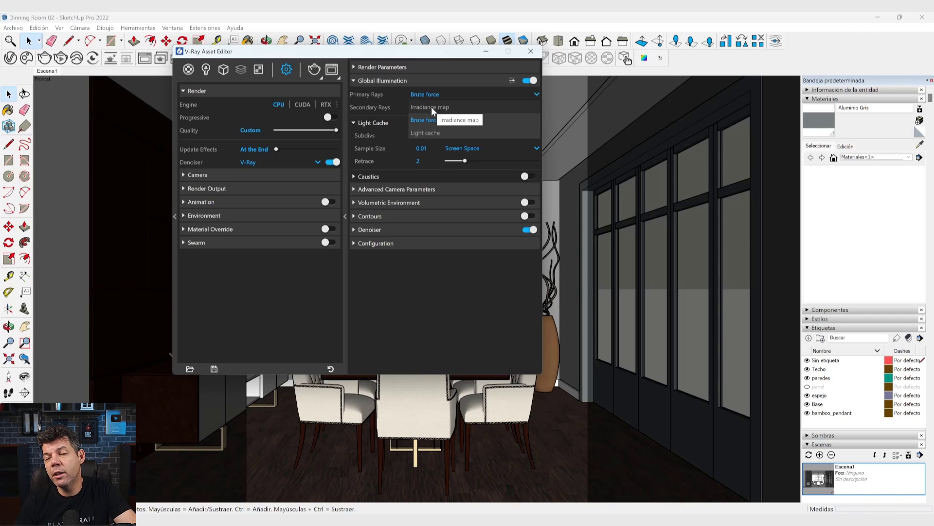
pyautogui.click(431, 107)
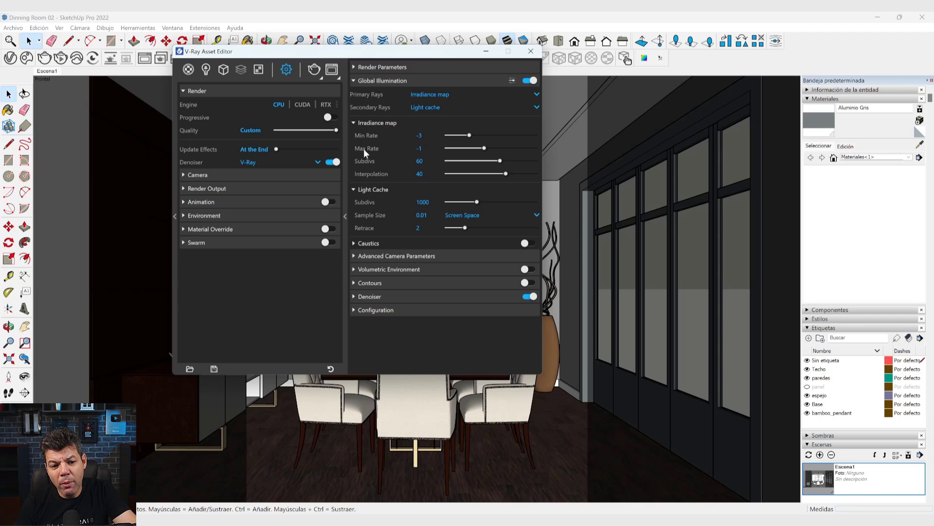
pyautogui.click(419, 148)
pyautogui.press('BackSpace')
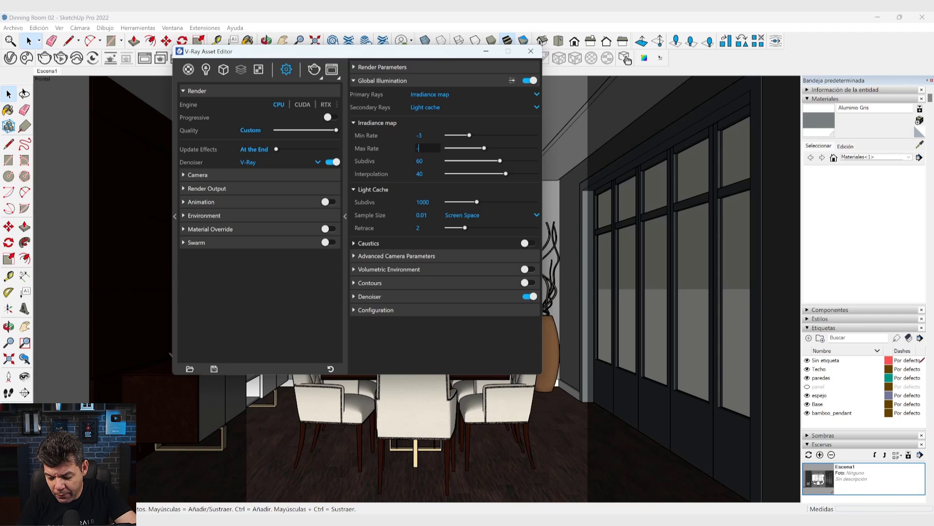
pyautogui.write('2')
pyautogui.click(432, 121)
pyautogui.click(431, 122)
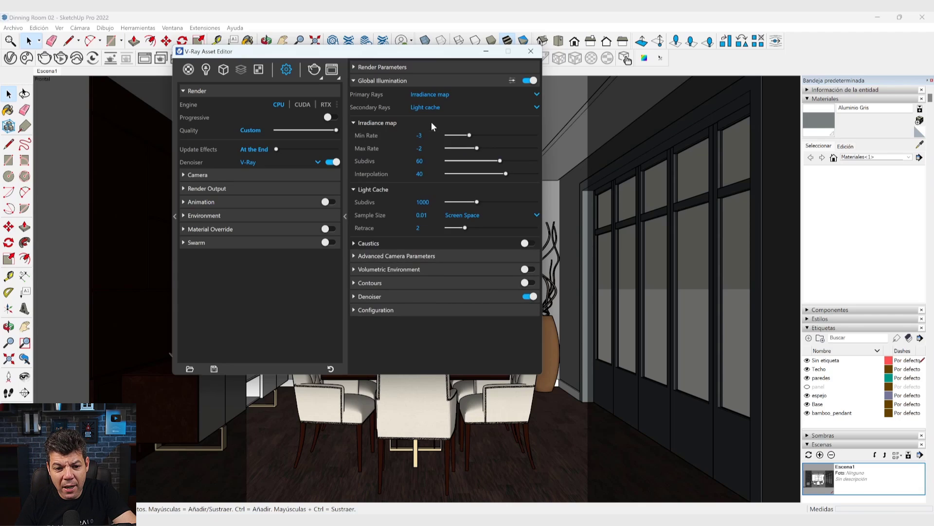
pyautogui.click(420, 161)
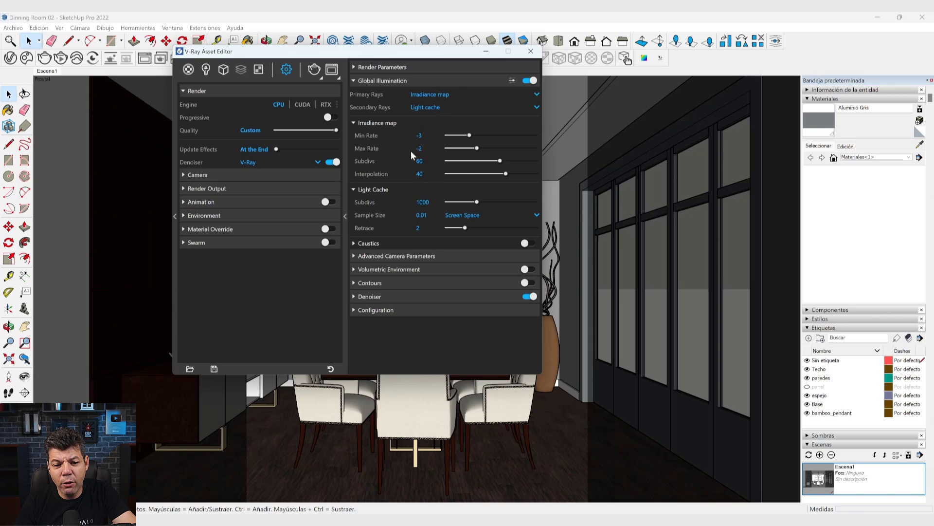
# Compare Brute force with Irradiance map for the primary rays, switching between them and ending on Irradiance map
pyautogui.click(434, 97)
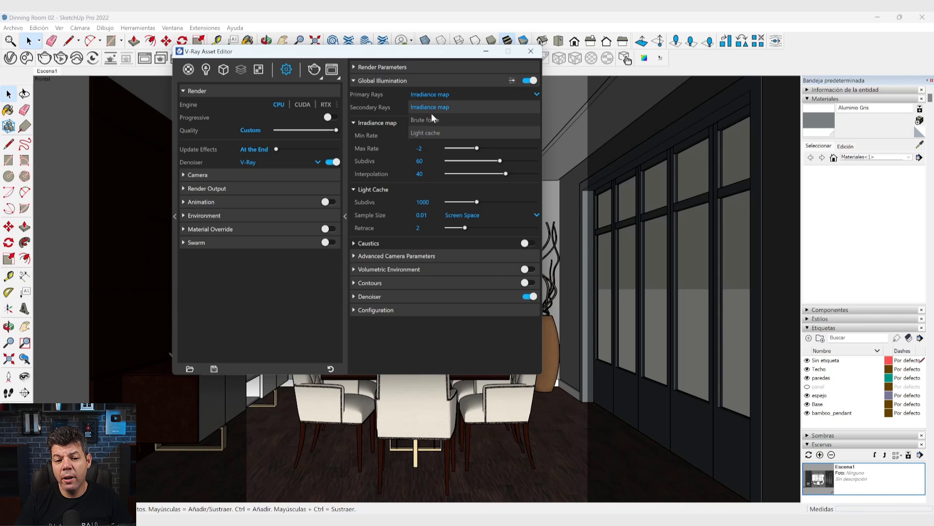
pyautogui.click(433, 119)
pyautogui.click(425, 95)
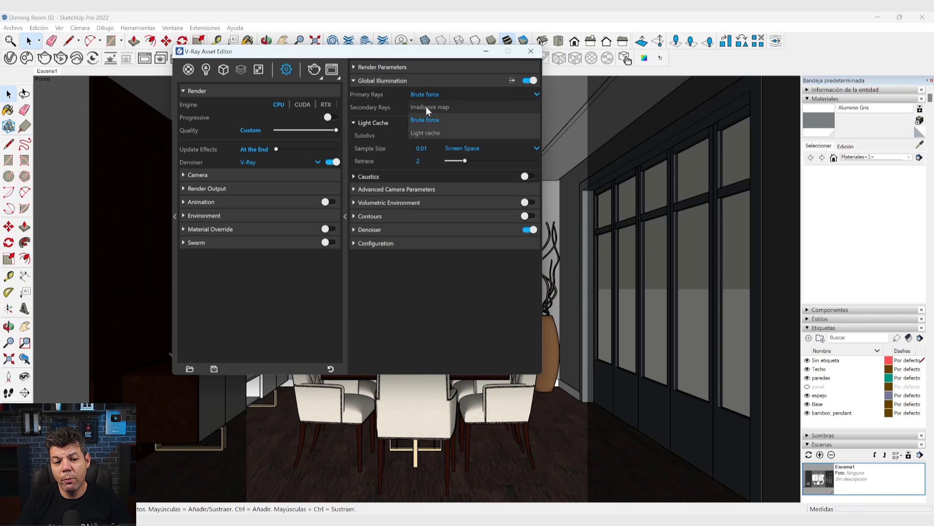
pyautogui.click(427, 107)
pyautogui.click(424, 95)
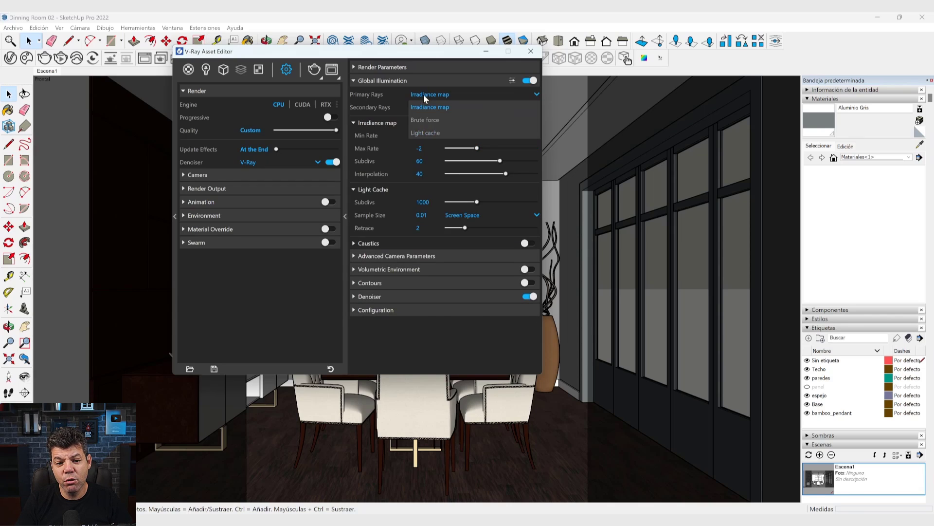
pyautogui.click(428, 118)
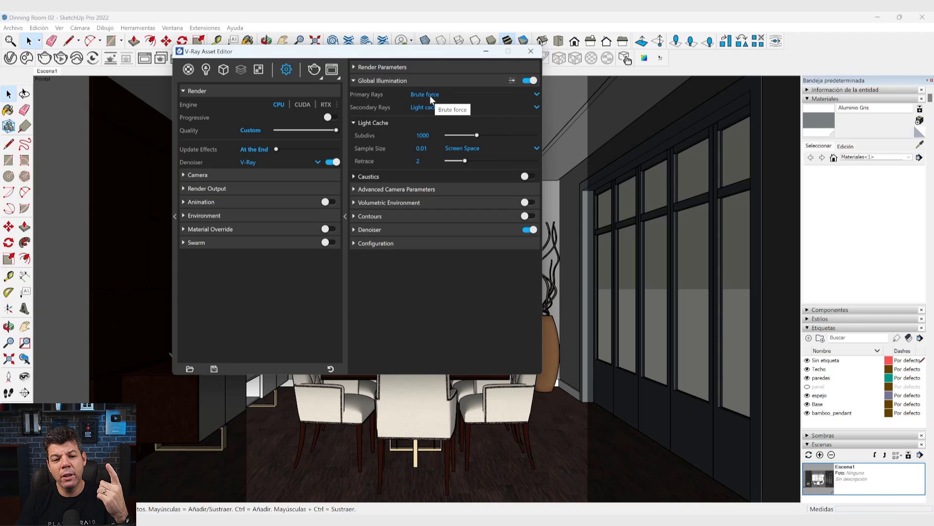
pyautogui.click(430, 96)
pyautogui.click(433, 108)
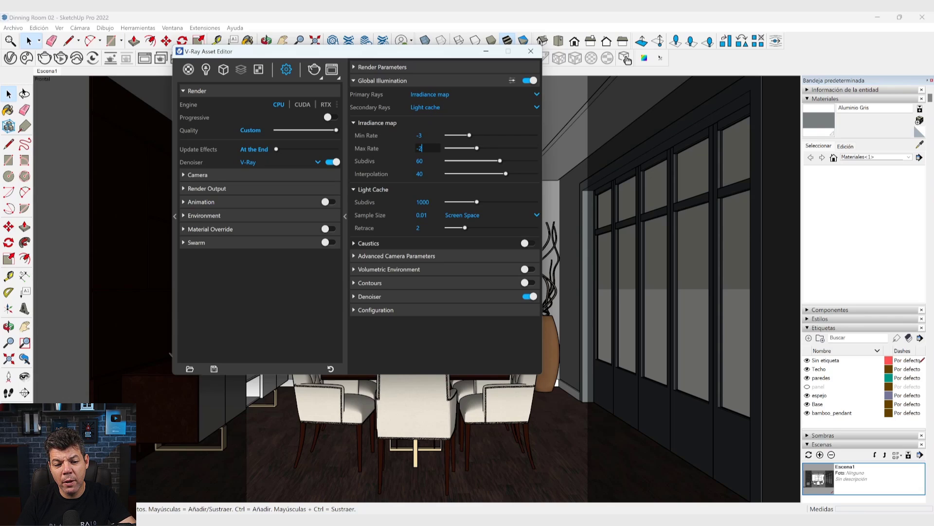
# Re-enter -2 as the irradiance map's Max Rate and collapse the Irradiance map settings
pyautogui.press('BackSpace')
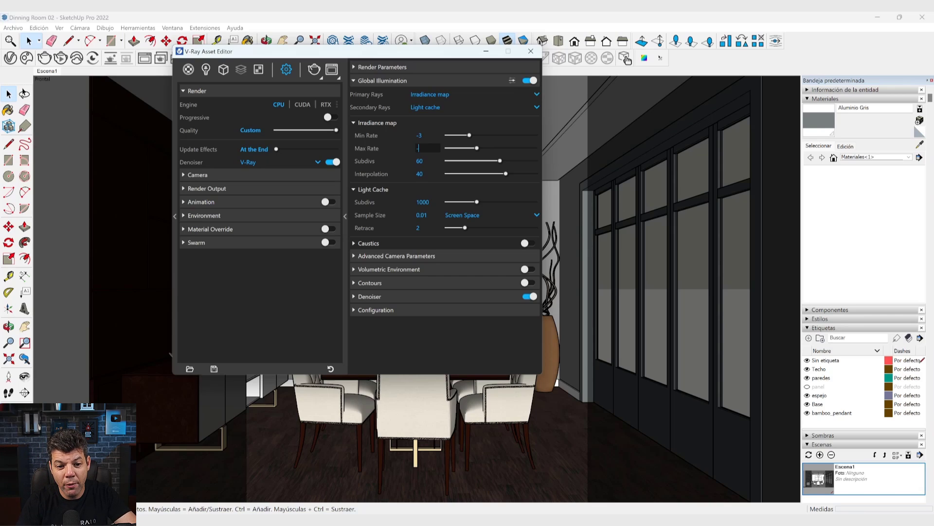
pyautogui.write('4')
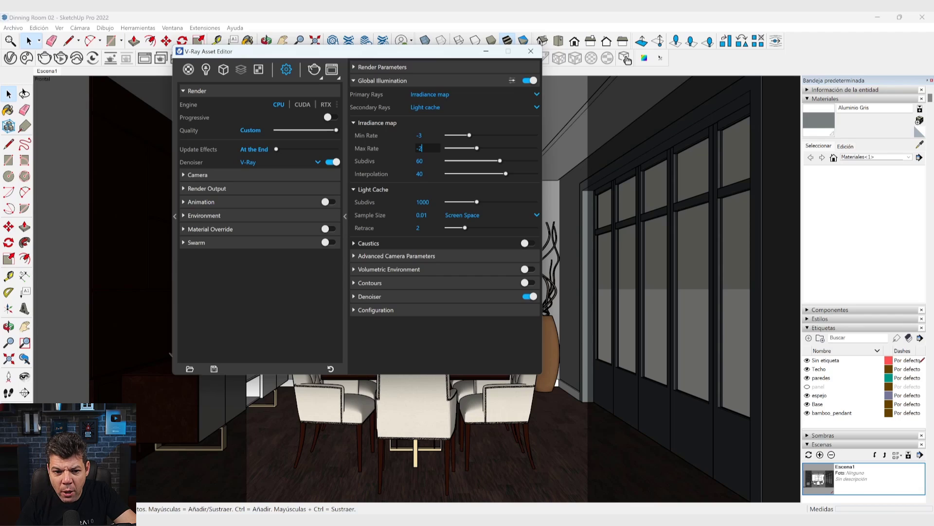
pyautogui.click(451, 121)
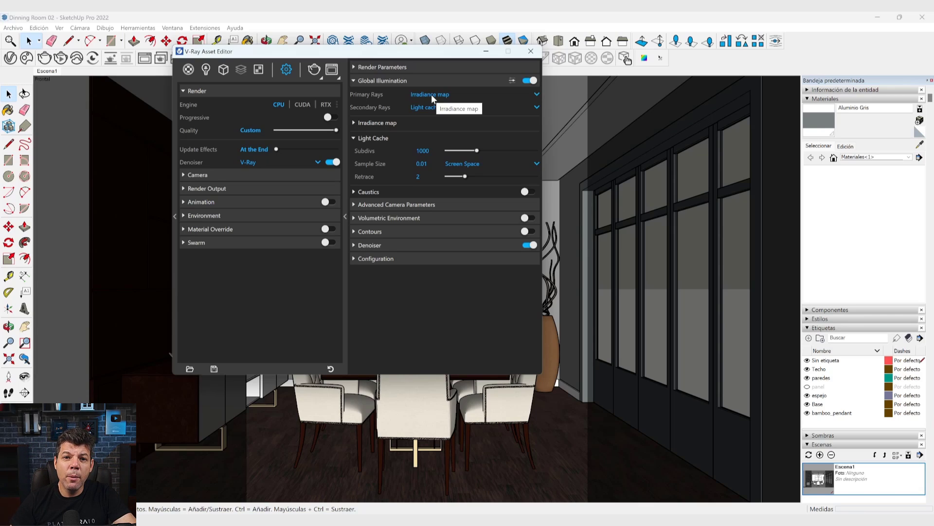
# Add V-Ray Fur to the dining room floor, with the Asset Editor compacted and moved clear of the table
pyautogui.click(346, 194)
pyautogui.moveTo(253, 51); pyautogui.dragTo(178, 94)
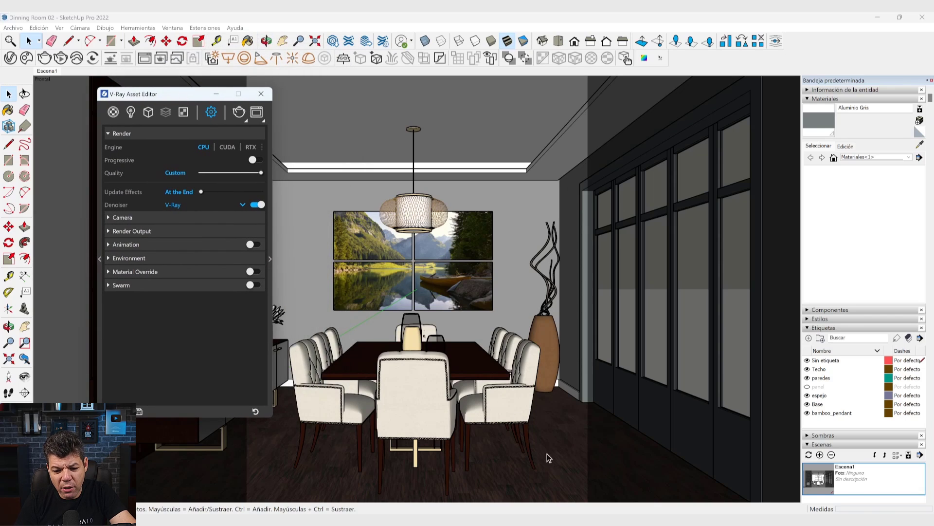
pyautogui.click(551, 437)
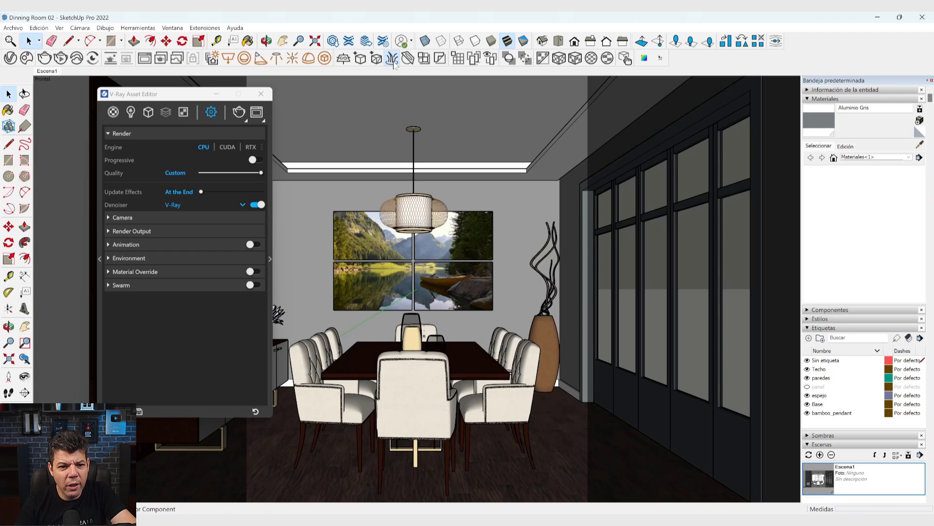
# Open the Fur geometry's parameters in the V-Ray Asset Editor
pyautogui.click(163, 116)
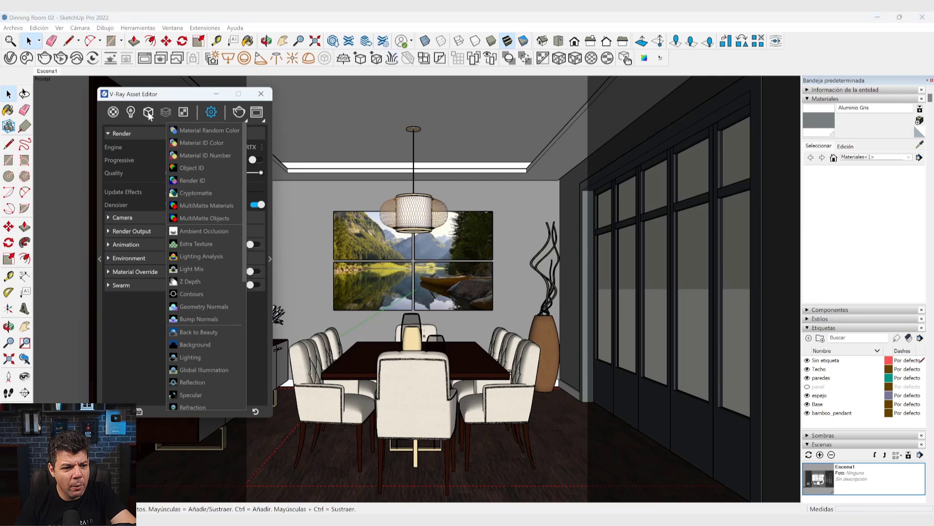
pyautogui.click(149, 113)
pyautogui.click(134, 177)
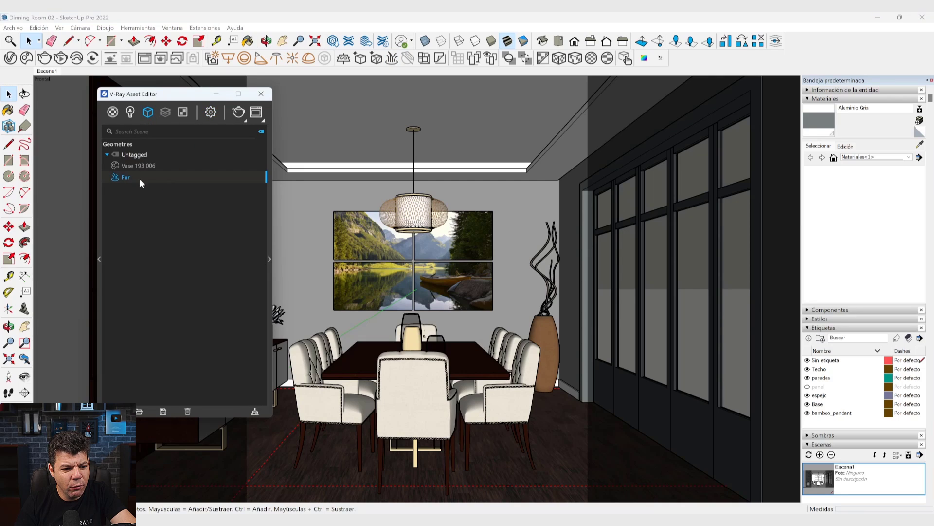
pyautogui.click(270, 259)
pyautogui.moveTo(354, 99); pyautogui.dragTo(428, 70)
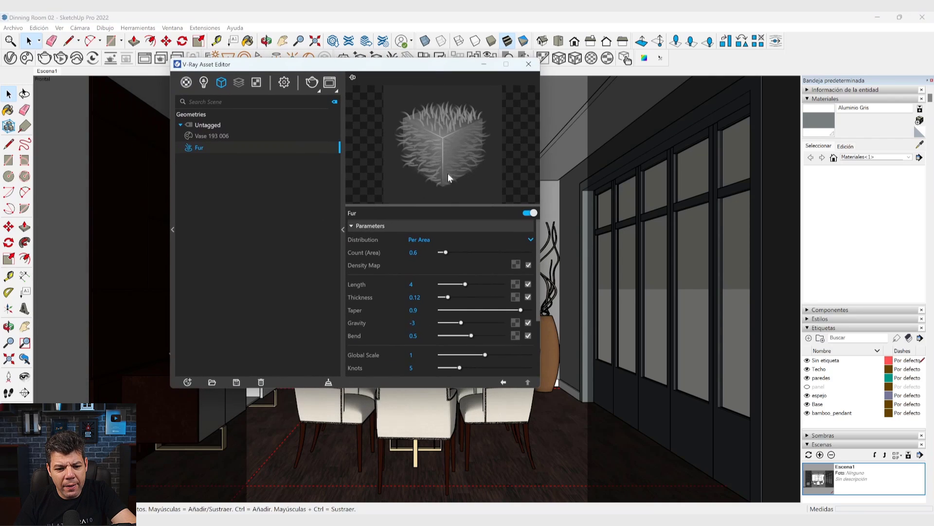
# Enable Level of Detail for the fur and collapse its parameters
pyautogui.scroll(-2, 461, 325)
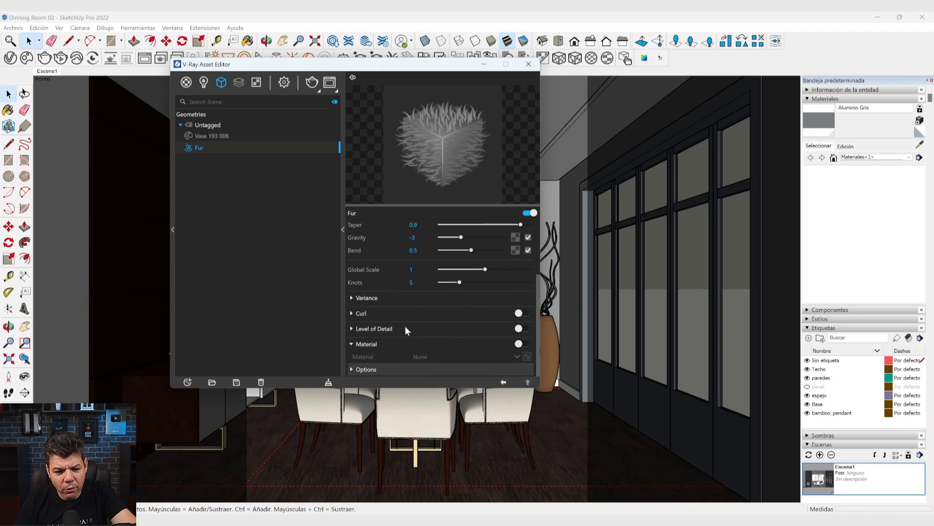
pyautogui.click(363, 328)
pyautogui.click(519, 329)
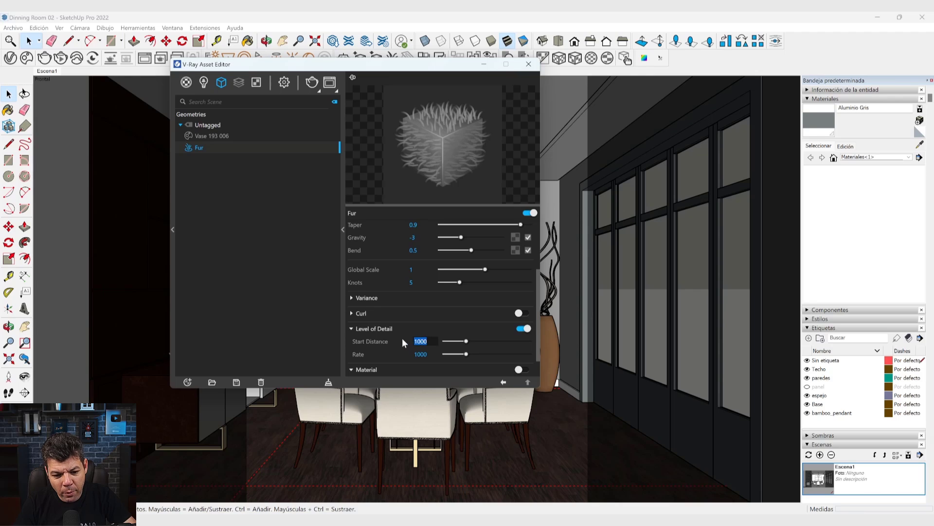
pyautogui.moveTo(385, 346)
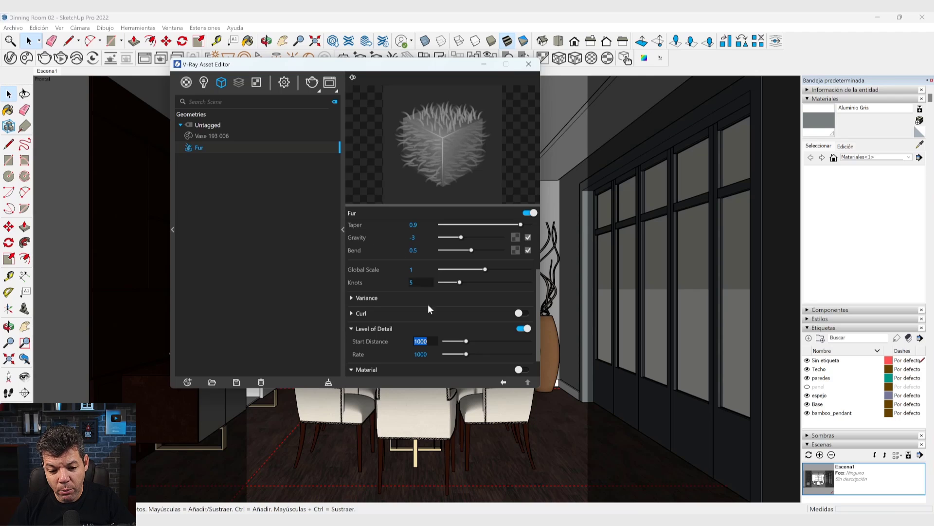
pyautogui.click(343, 229)
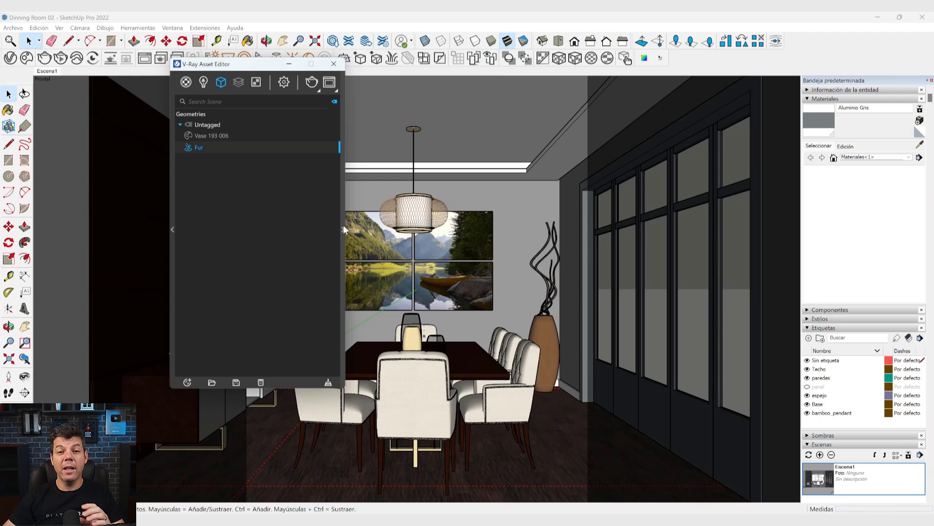